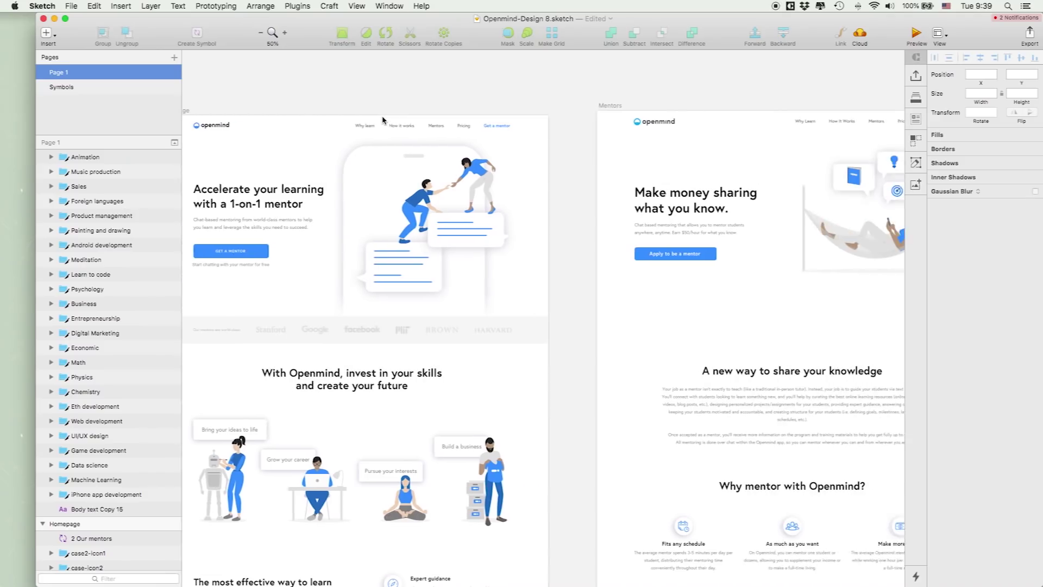
- Pan around the Sketch design of the Openmind homepage to review its layout
scroll(383, 116, right, 2)
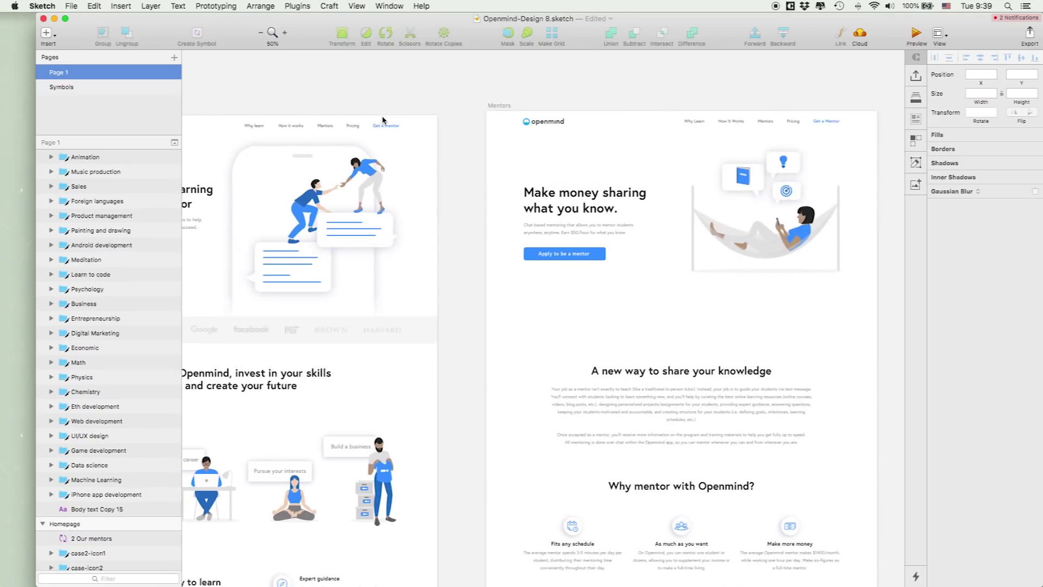
scroll(383, 116, left, 6)
scroll(382, 116, right, 2)
scroll(387, 115, down, 15)
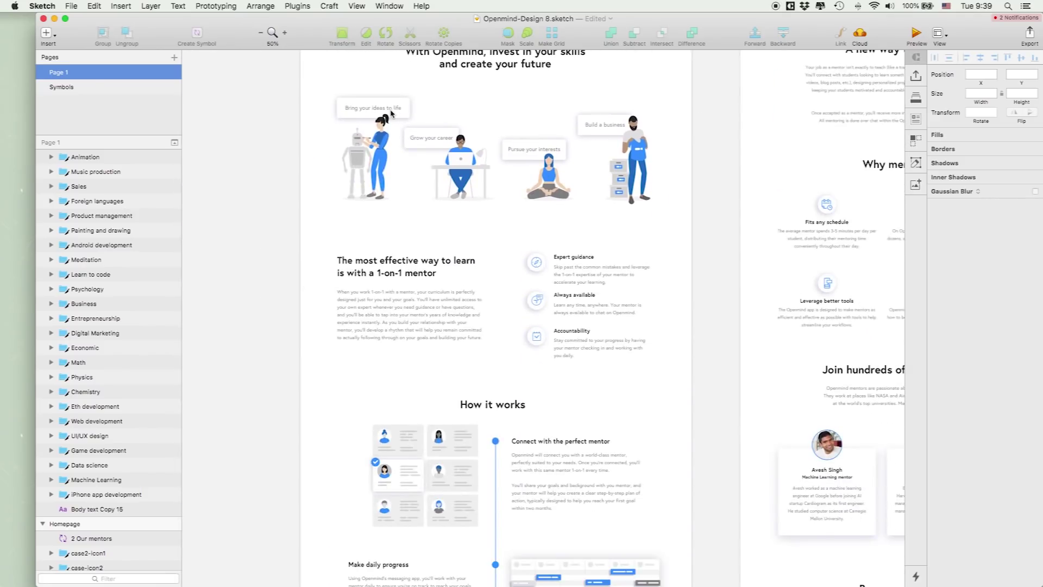
scroll(391, 113, down, 10)
scroll(390, 114, up, 20)
scroll(391, 113, up, 15)
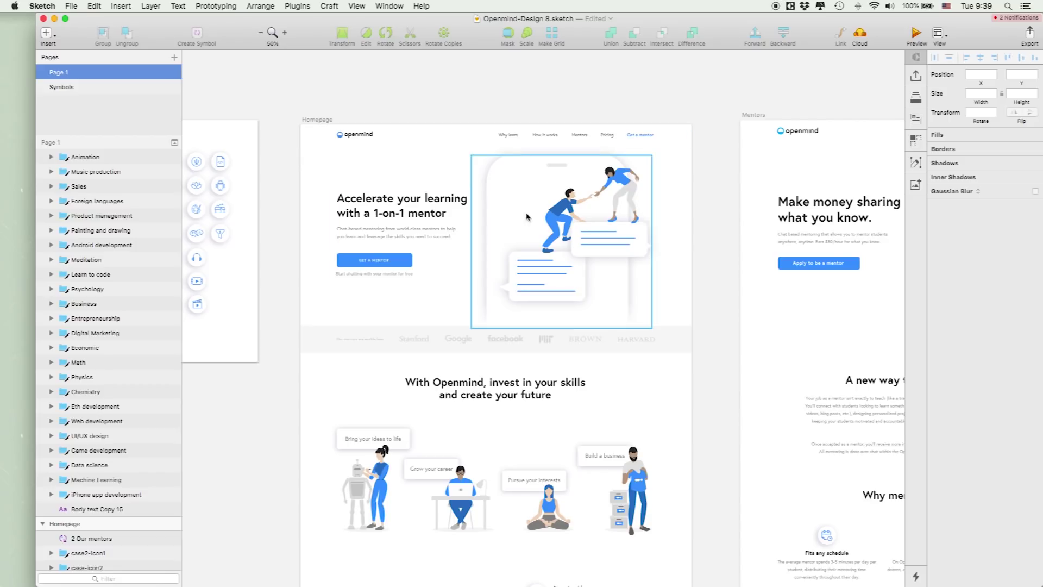
scroll(426, 107, right, 7)
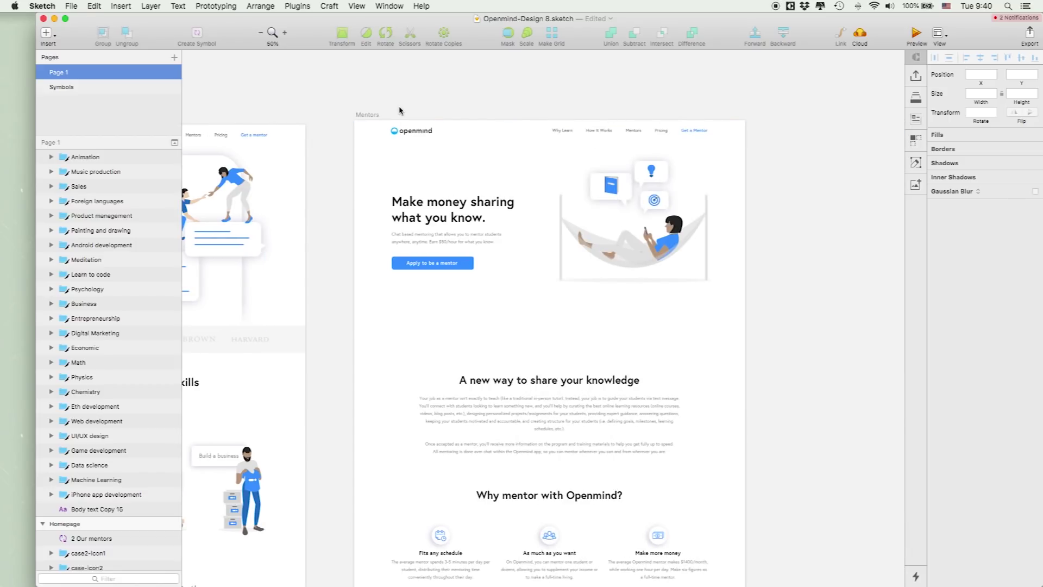
scroll(746, 220, left, 8)
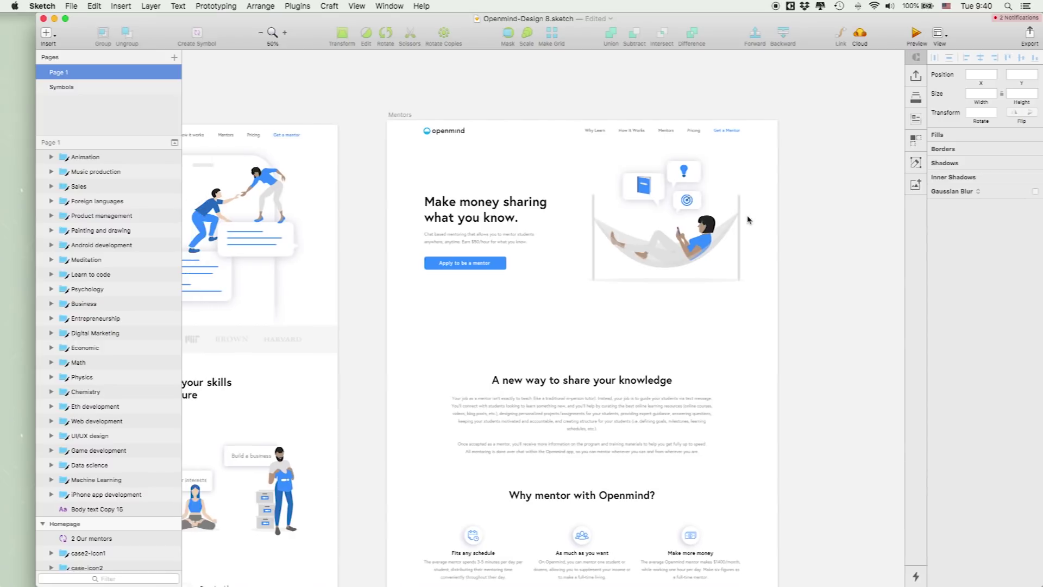
scroll(749, 219, down, 12)
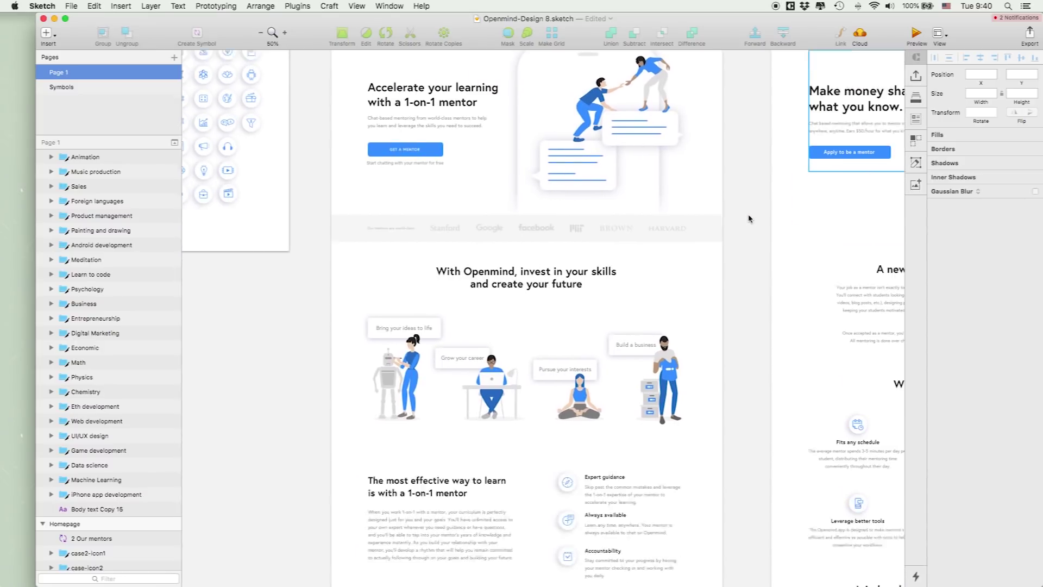
scroll(748, 219, down, 7)
scroll(749, 219, up, 12)
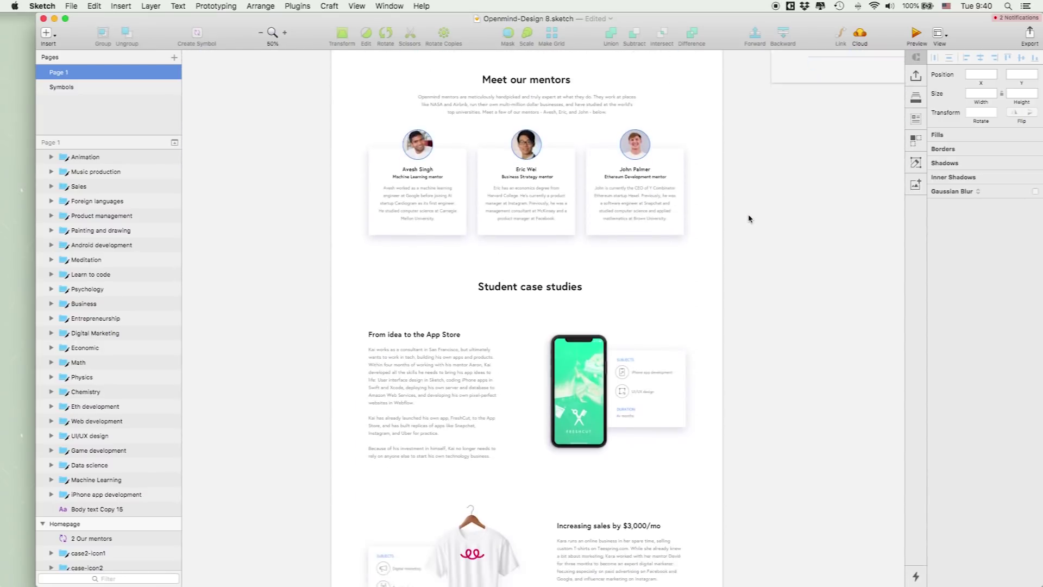
scroll(749, 219, up, 10)
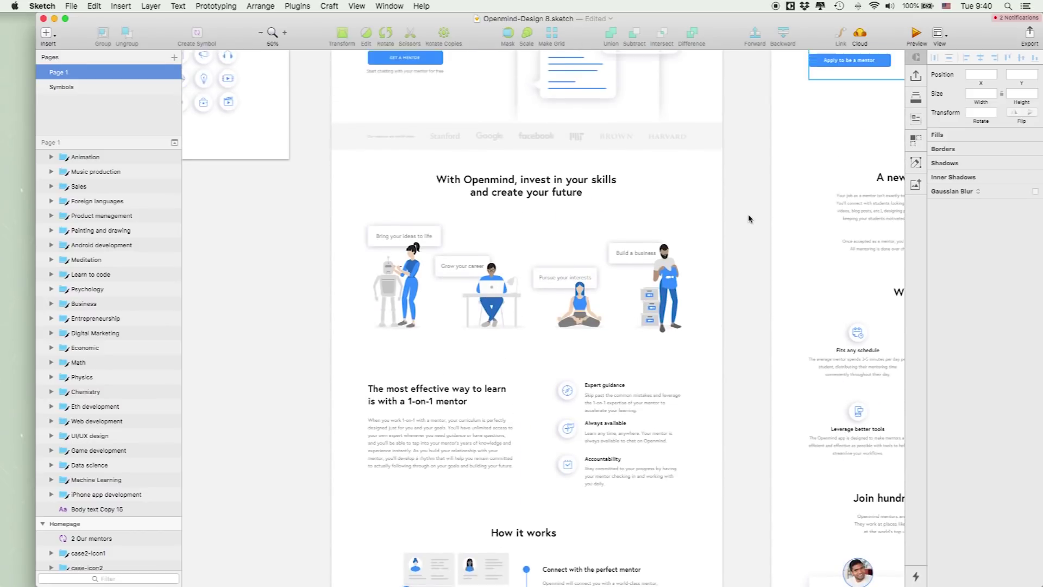
scroll(748, 219, left, 5)
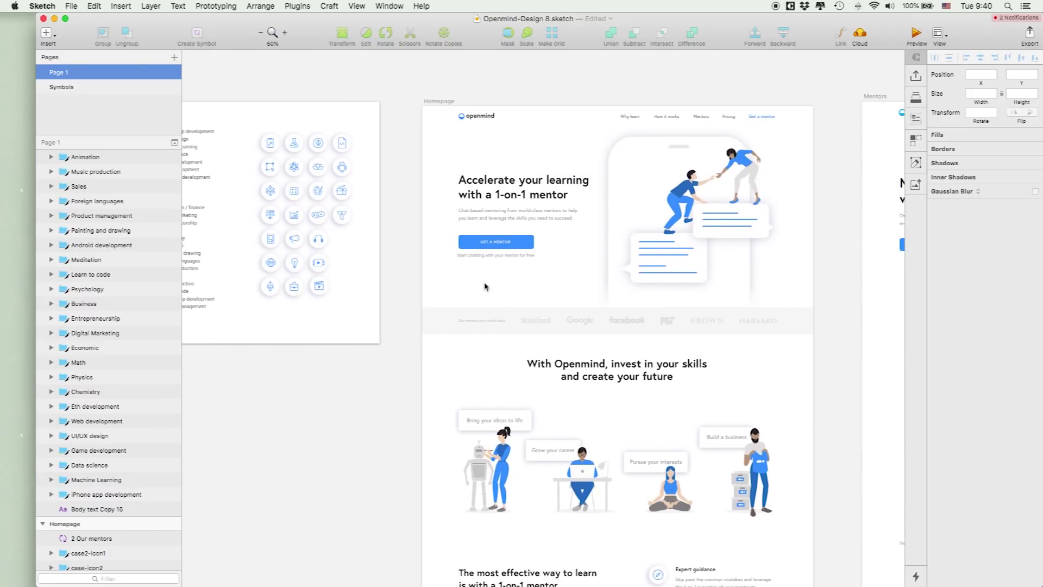
- Check the exported openmind-assets folder in Finder
key(super+Tab)
key(super+Tab)
key(super+Tab)
scroll(680, 182, down, 5)
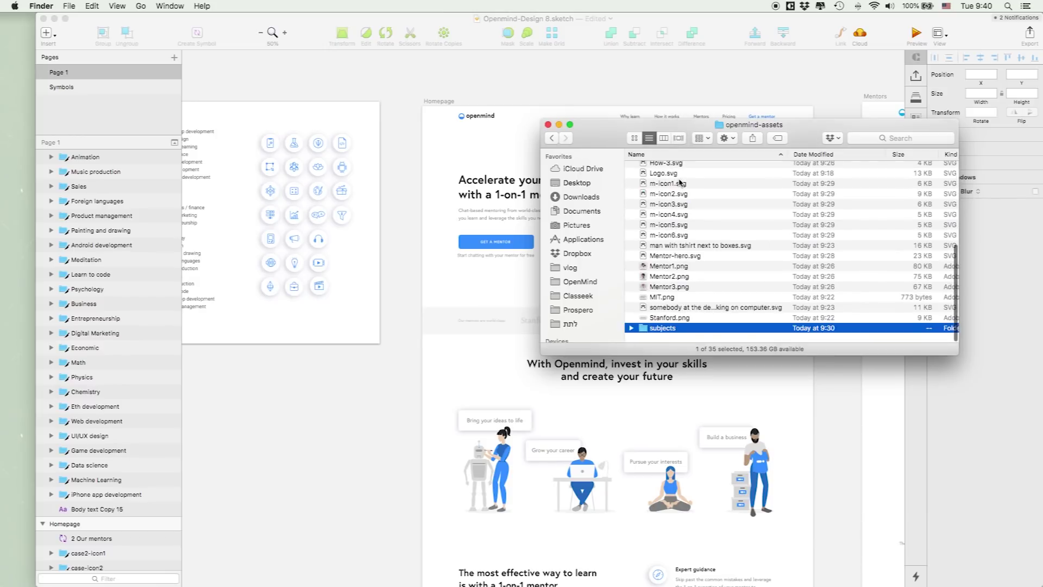
key(super+Up)
key(super+Down)
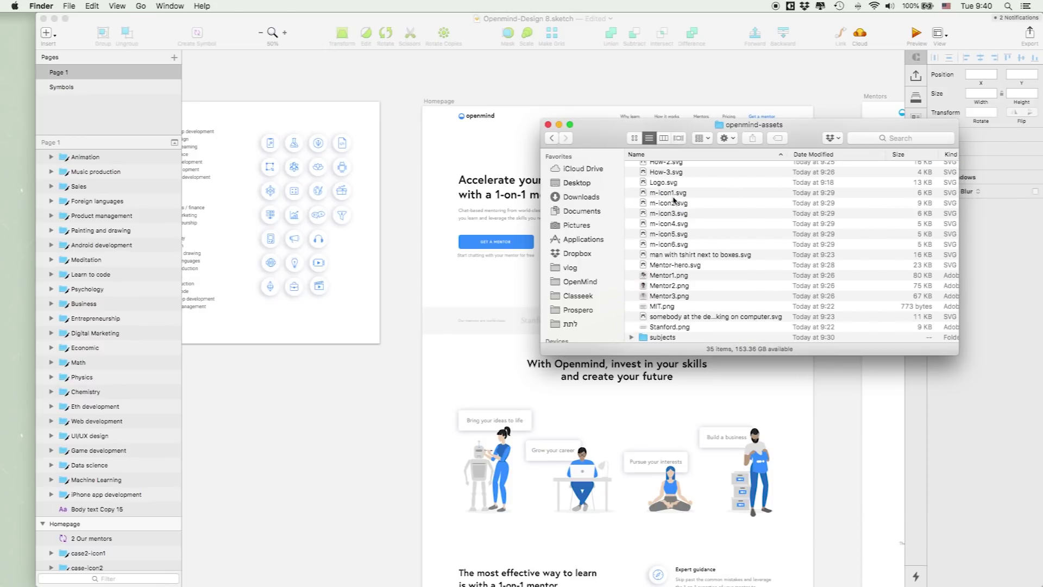
- In Sketch, inspect the hero image group, Build a business card and meditating girl illustration
key(super+Tab)
click(676, 203)
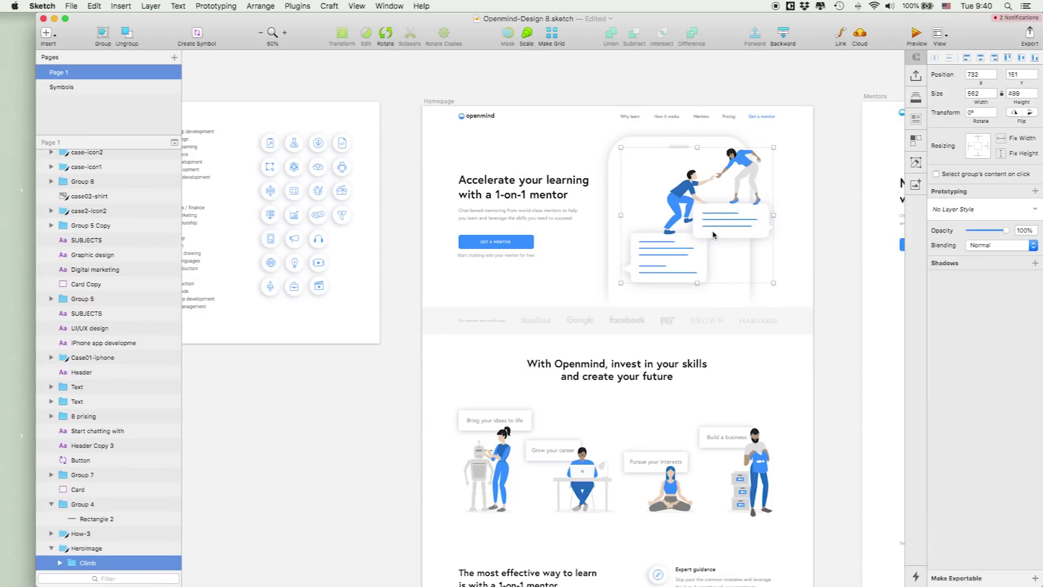
click(680, 189)
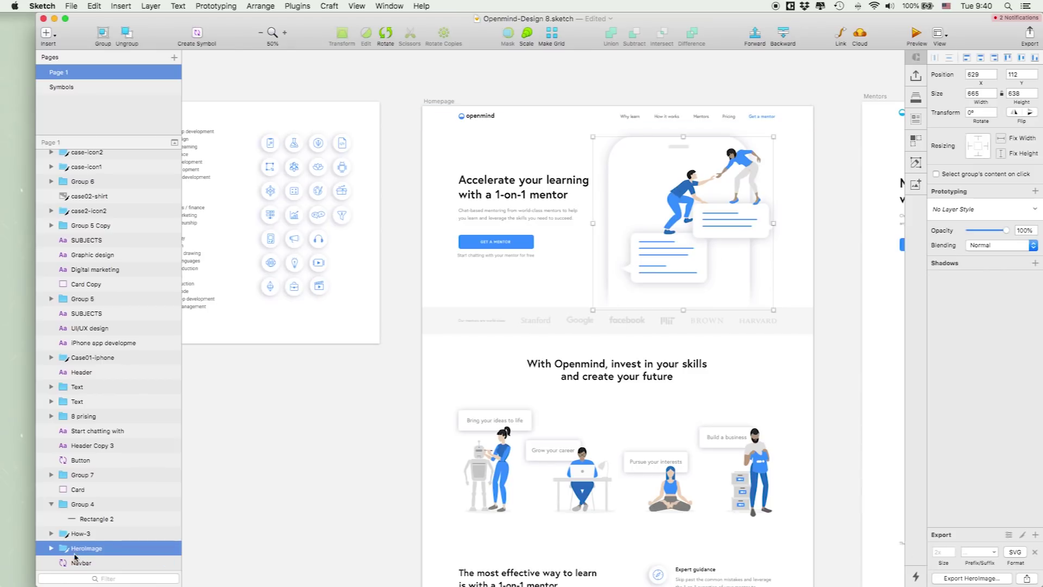
click(736, 480)
double_click(660, 494)
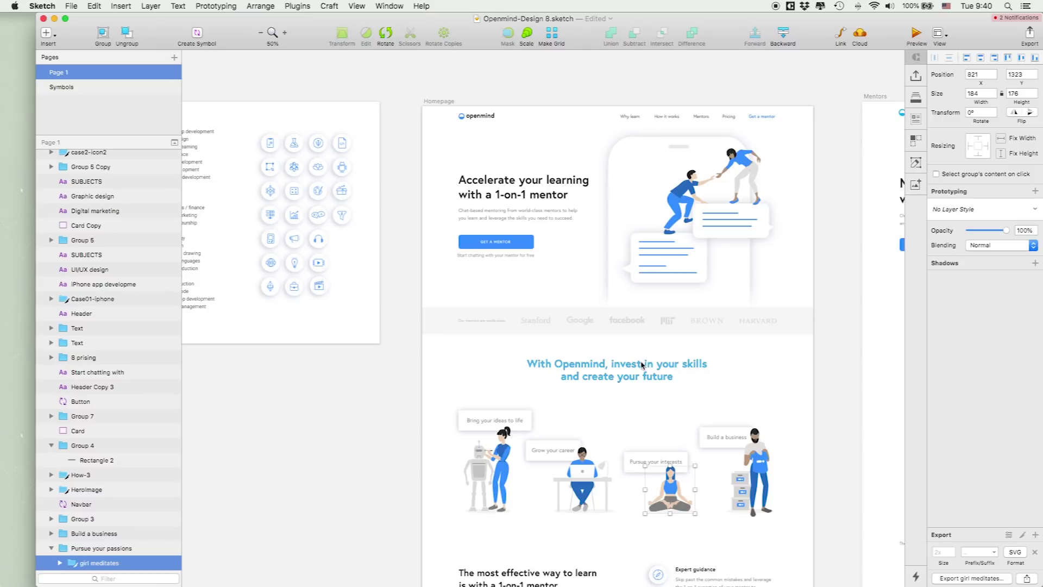
click(784, 399)
- Scroll through the rest of the Sketch design to review its sections
scroll(623, 342, right, 3)
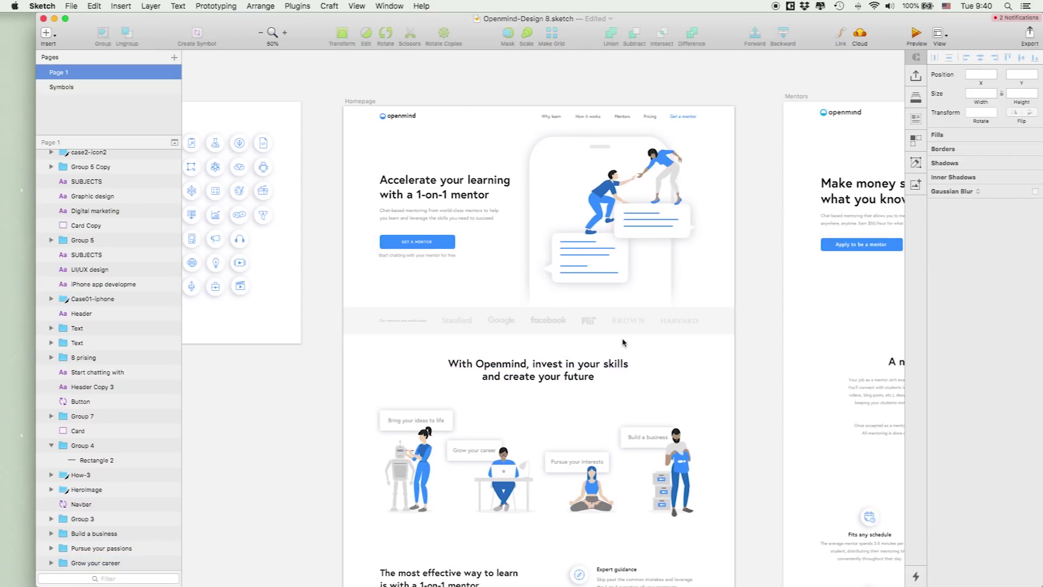
scroll(567, 285, left, 4)
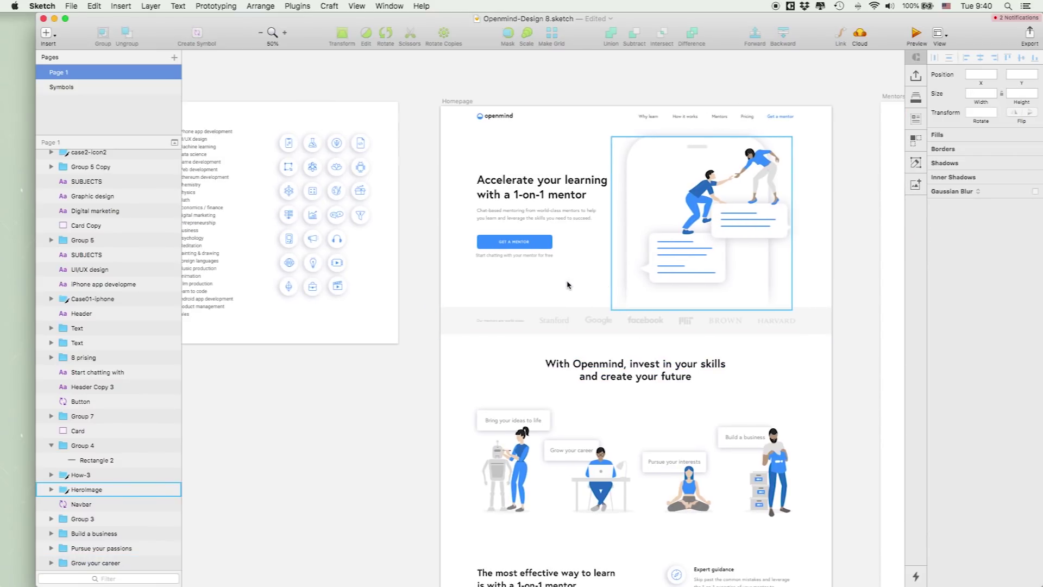
scroll(567, 284, right, 2)
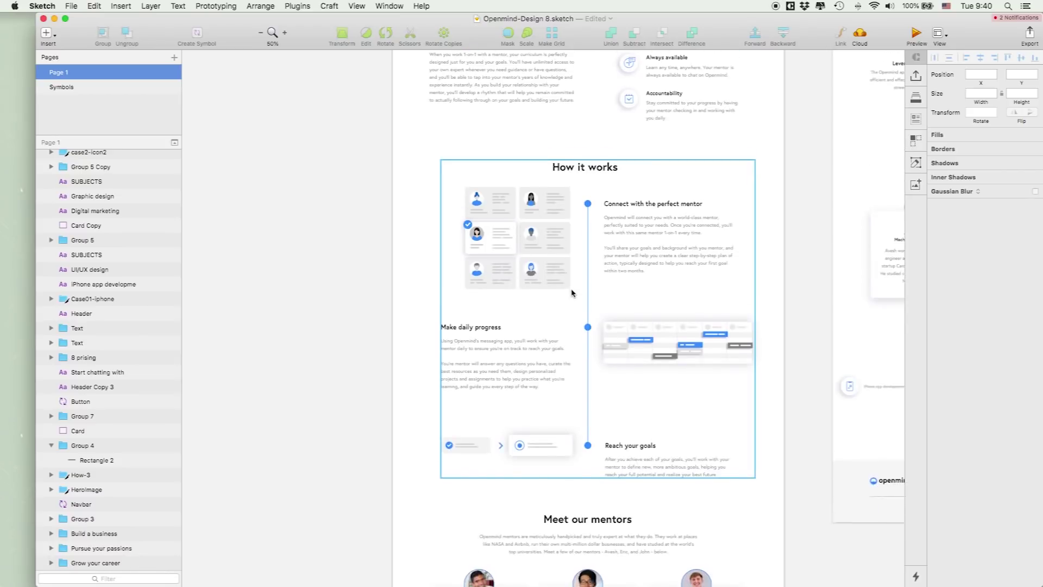
scroll(572, 293, up, 5)
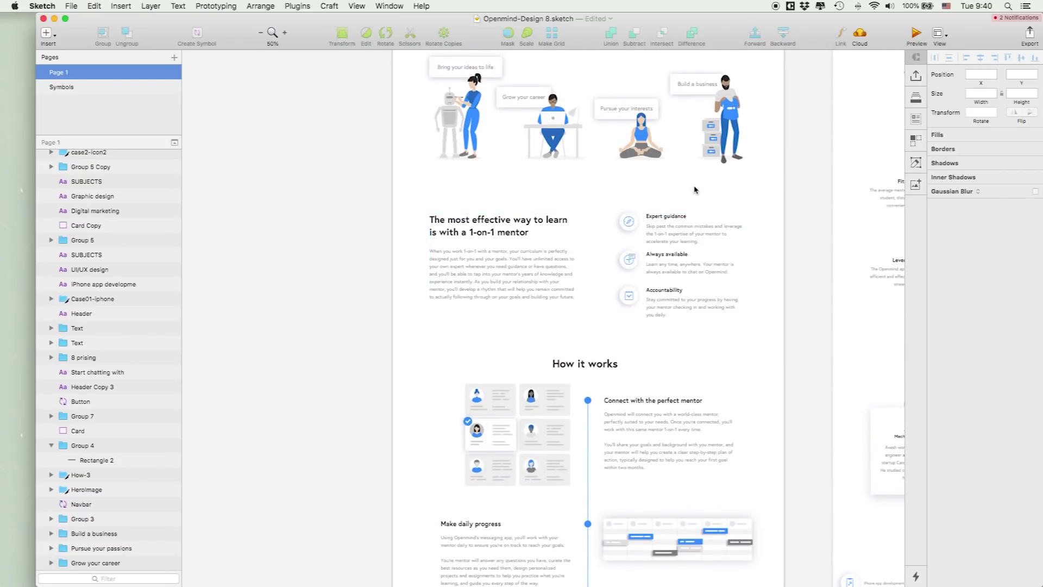
scroll(649, 225, up, 2)
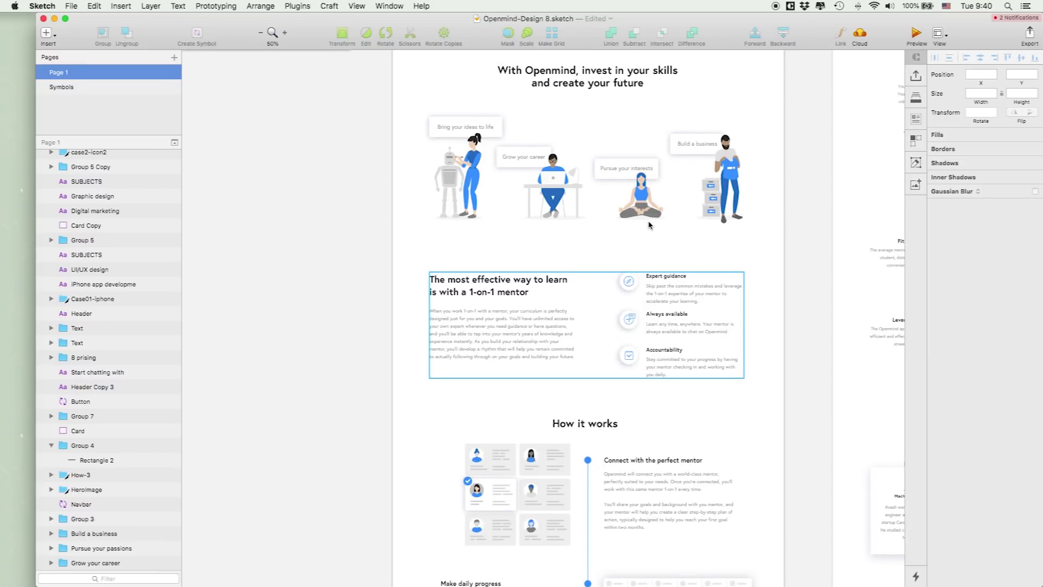
scroll(649, 225, down, 8)
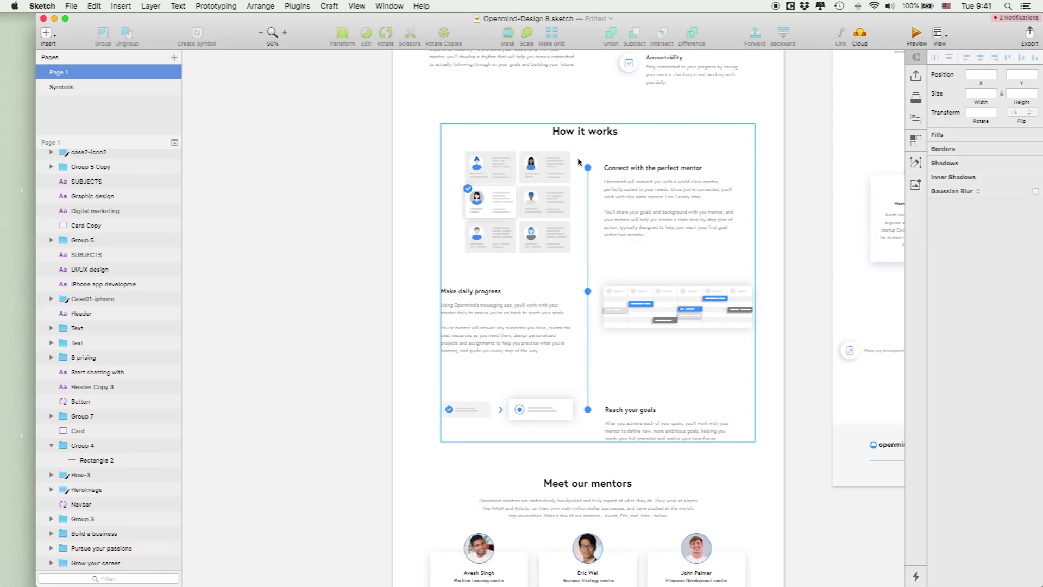
scroll(525, 287, down, 10)
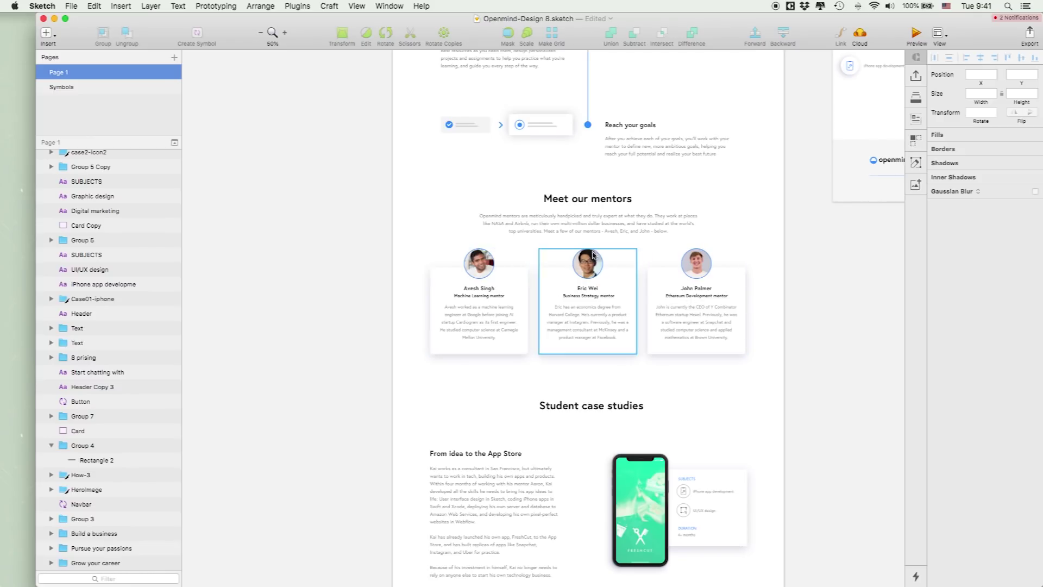
scroll(700, 298, down, 6)
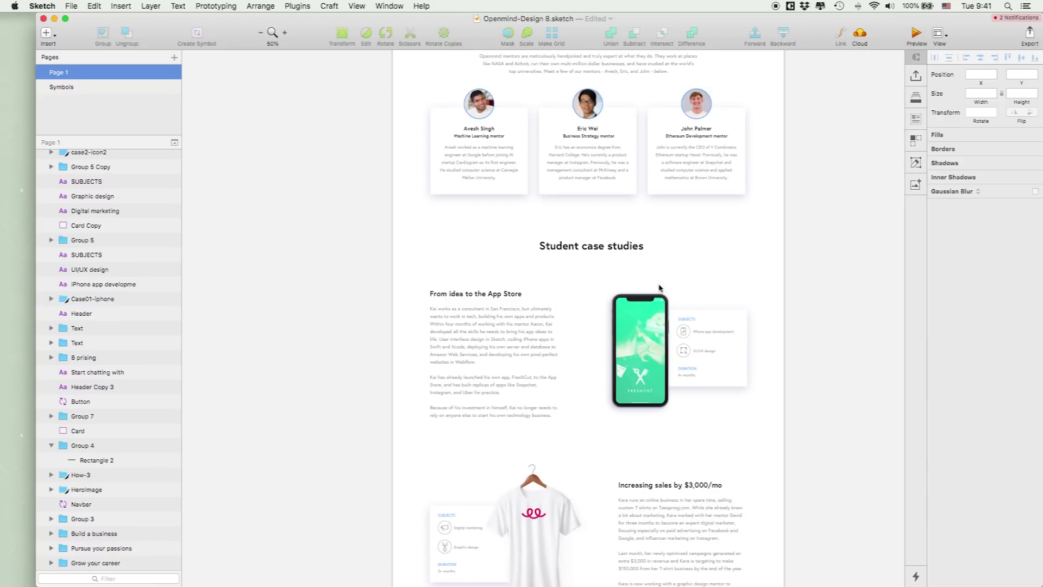
scroll(739, 346, down, 6)
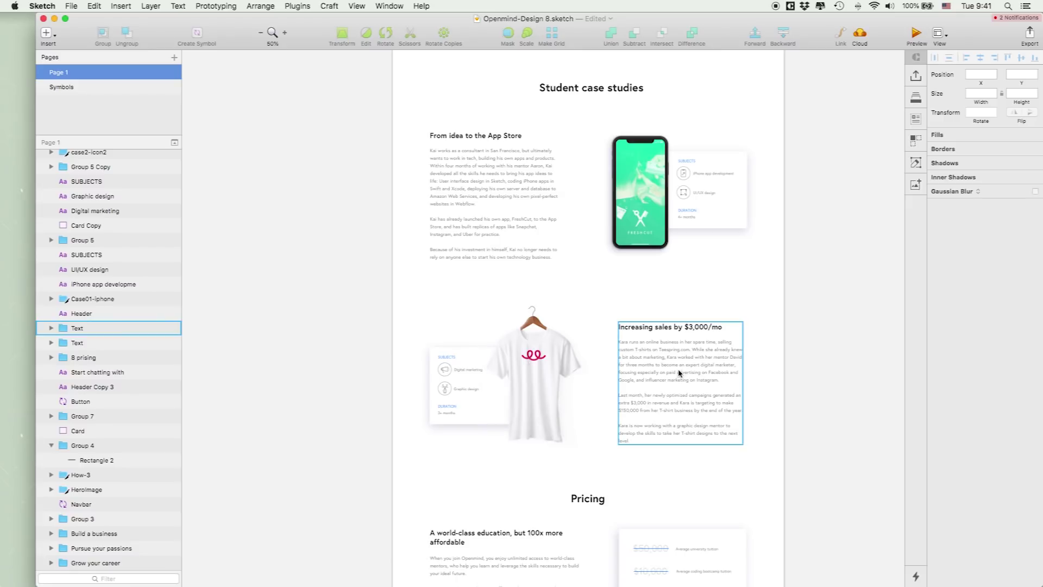
scroll(477, 356, down, 6)
scroll(477, 354, up, 18)
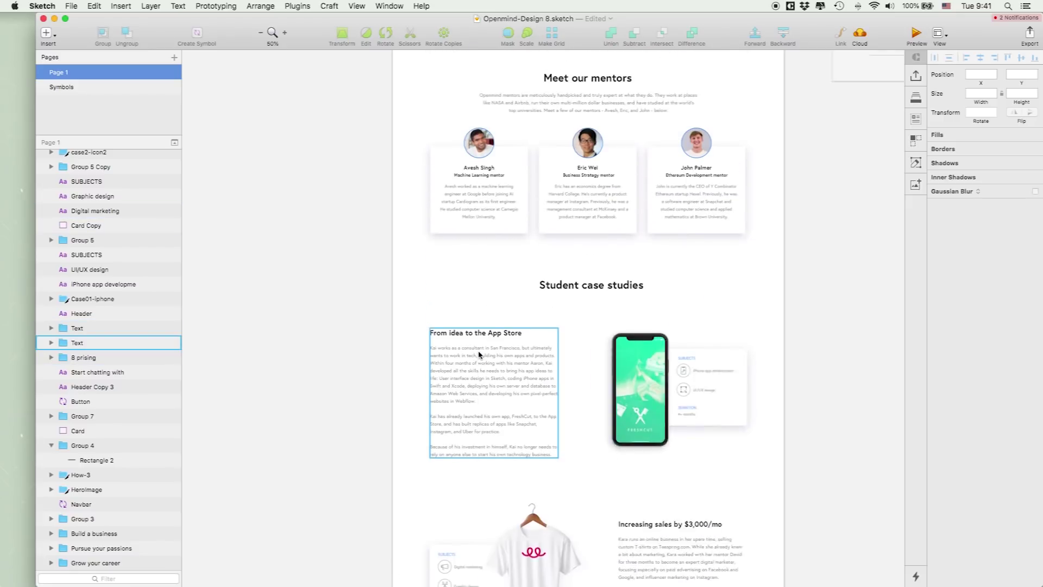
scroll(476, 356, up, 2)
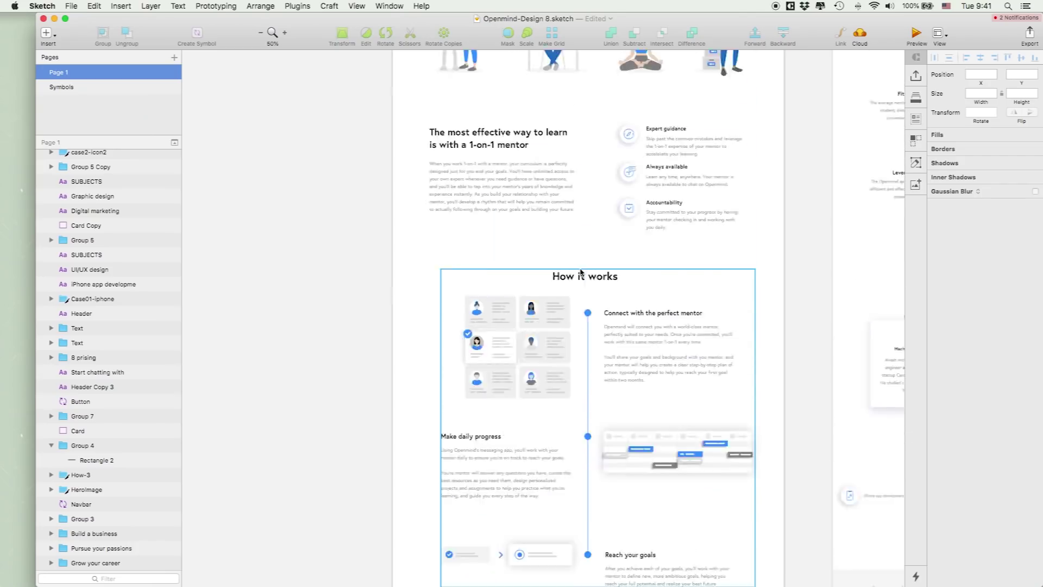
scroll(509, 228, up, 10)
scroll(509, 228, up, 5)
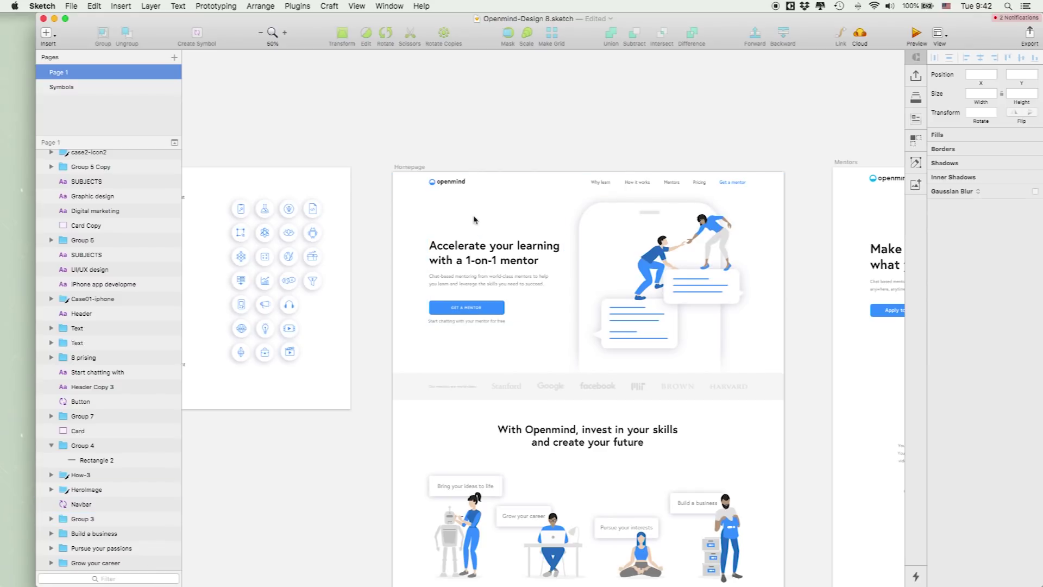
- Switch to the Webflow tab in Chrome and exit Preview back to the designer
key(super+Tab)
key(super+Tab)
key(super+Tab)
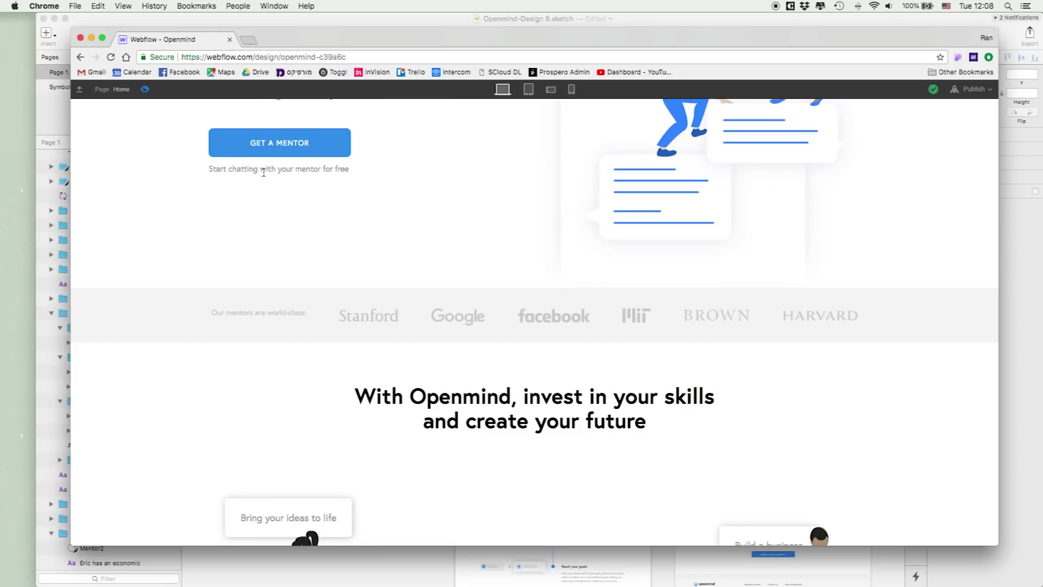
click(145, 89)
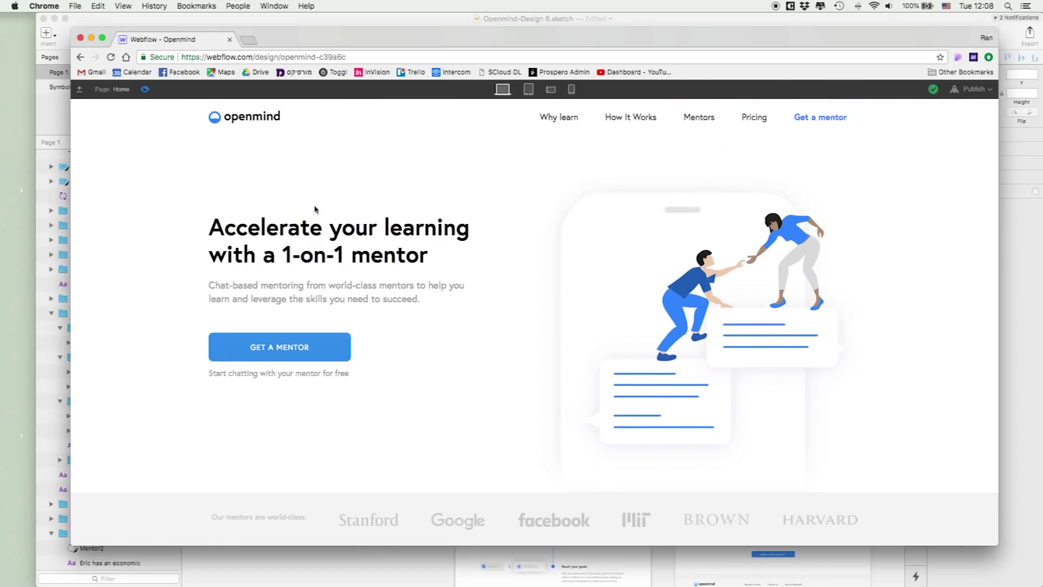
key(super+shift+p)
scroll(740, 450, down, 6)
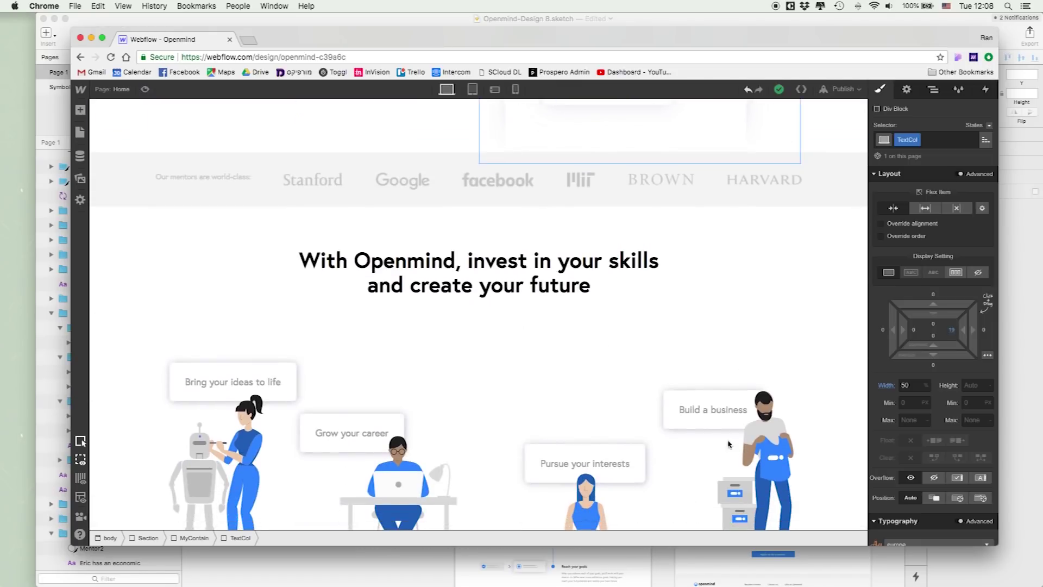
- Preview the Openmind homepage and scroll through its hero, mentor benefits and How it works sections
scroll(741, 449, up, 6)
click(145, 89)
drag(238, 217, 391, 314)
click(373, 220)
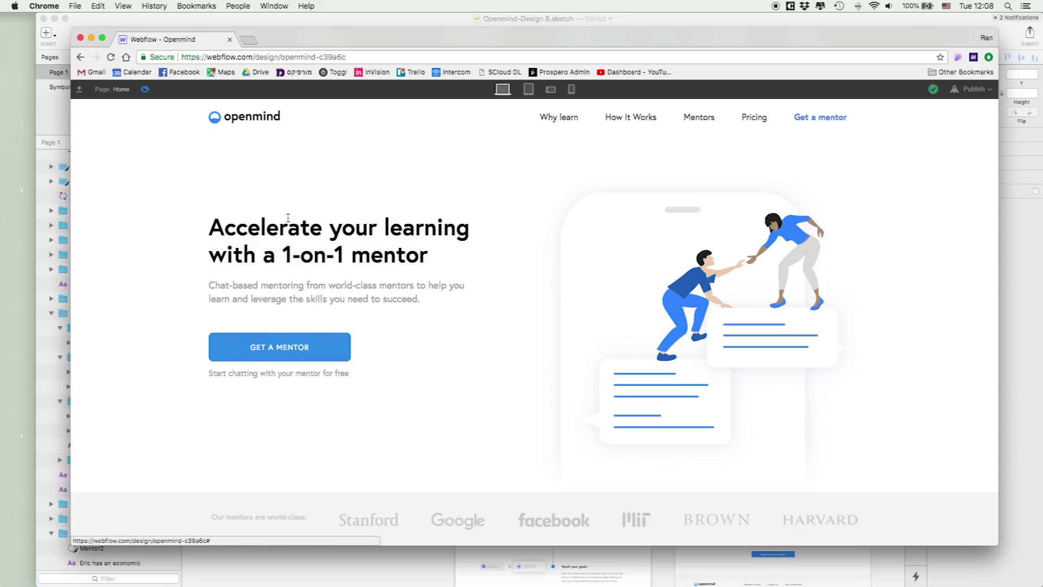
scroll(288, 217, down, 6)
scroll(288, 212, down, 15)
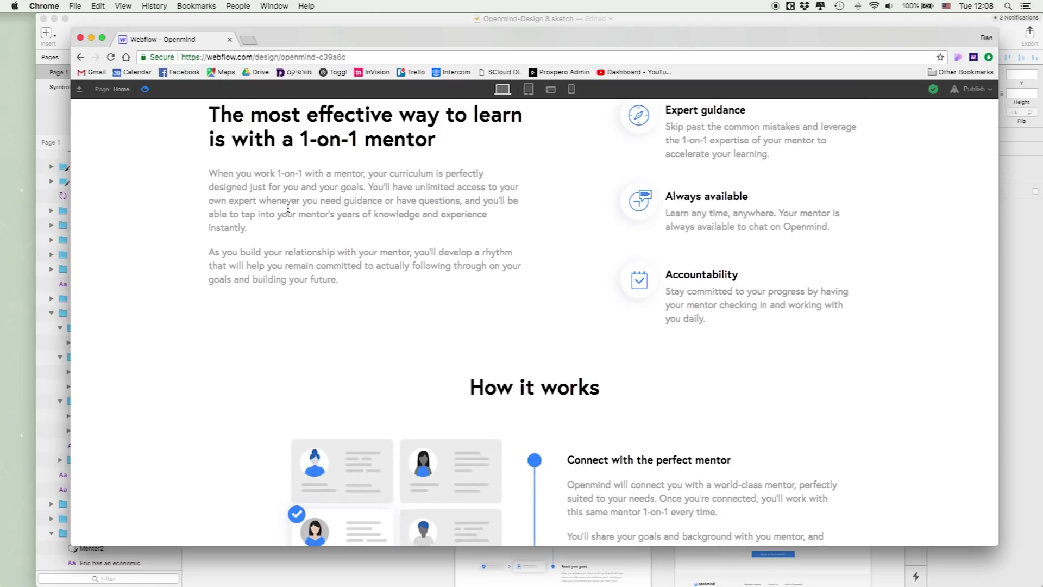
scroll(288, 212, up, 10)
scroll(288, 212, down, 12)
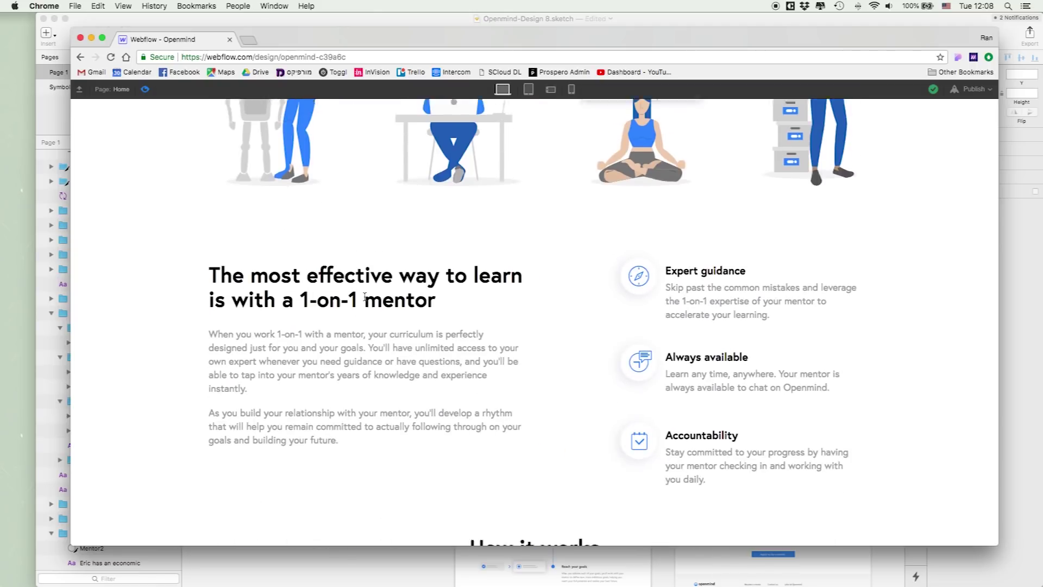
scroll(411, 249, up, 3)
scroll(410, 249, up, 15)
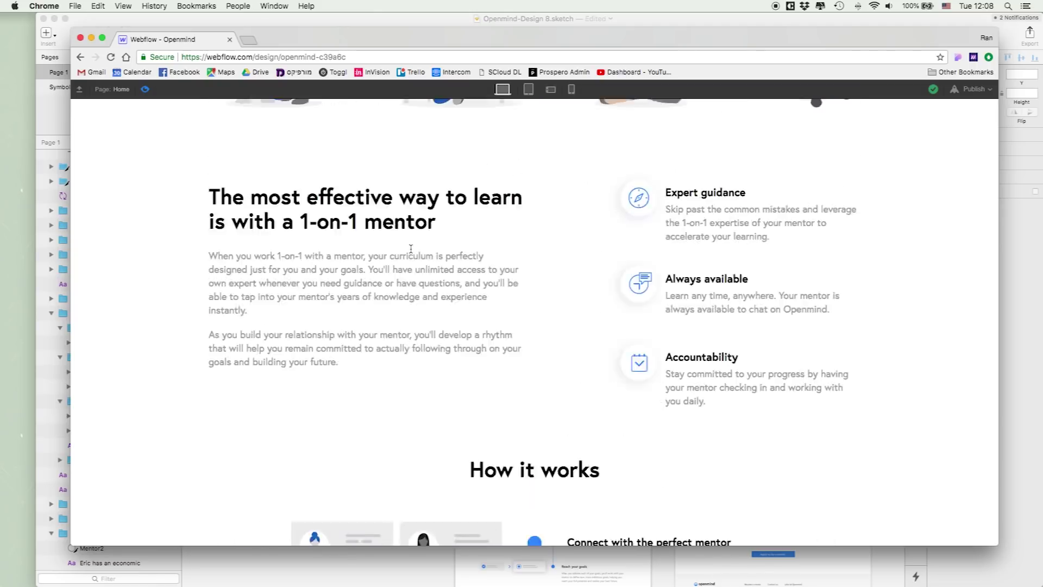
scroll(434, 152, down, 5)
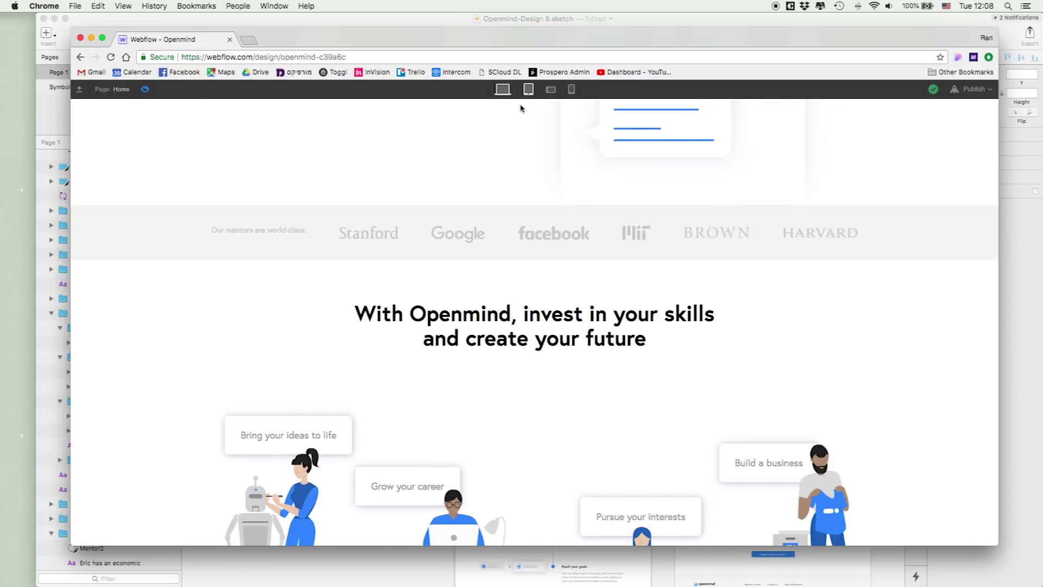
click(528, 89)
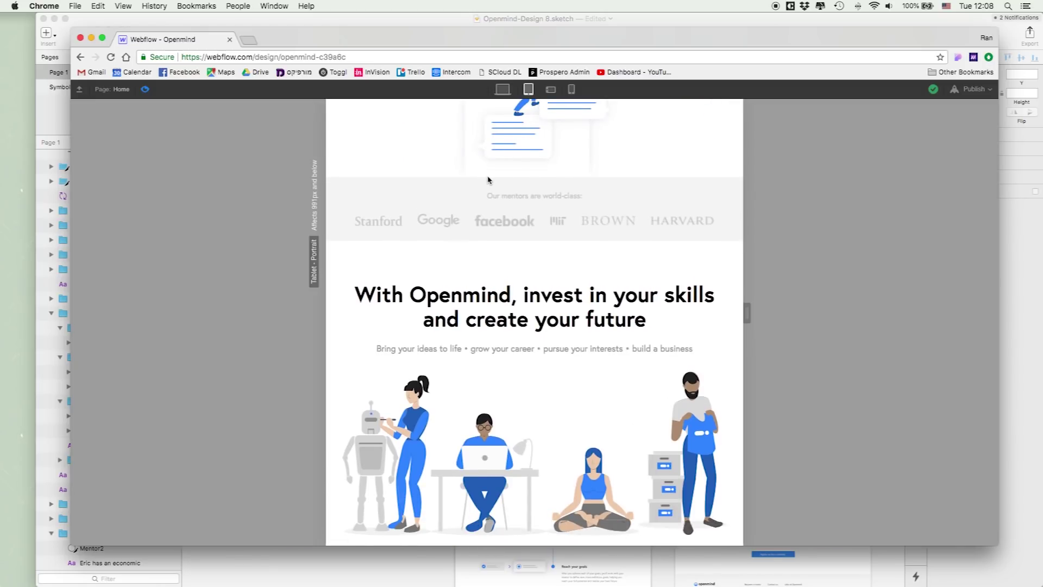
click(571, 89)
scroll(494, 214, down, 10)
scroll(494, 215, up, 10)
click(502, 89)
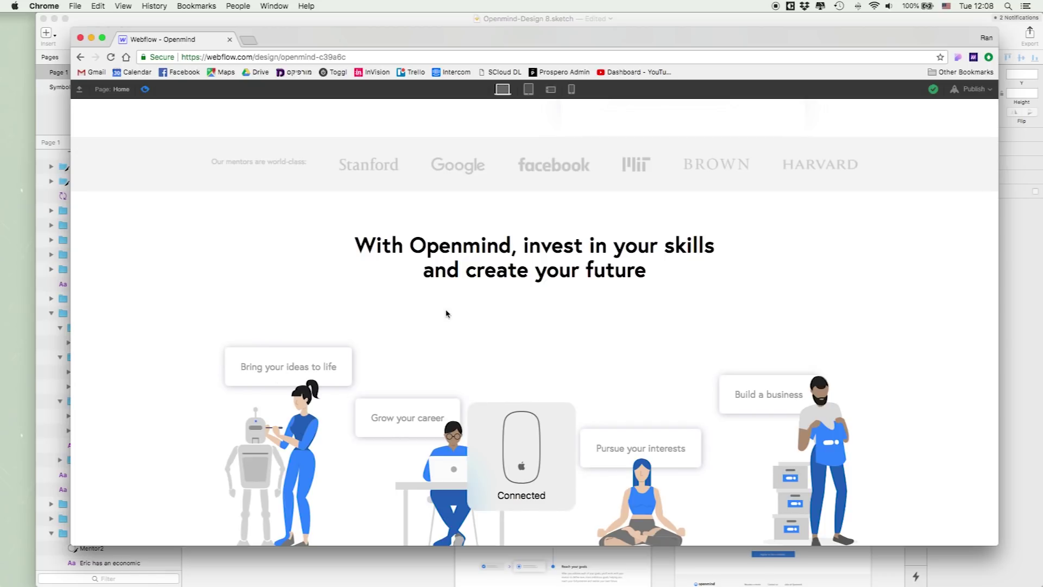
click(528, 90)
drag(398, 307, 562, 328)
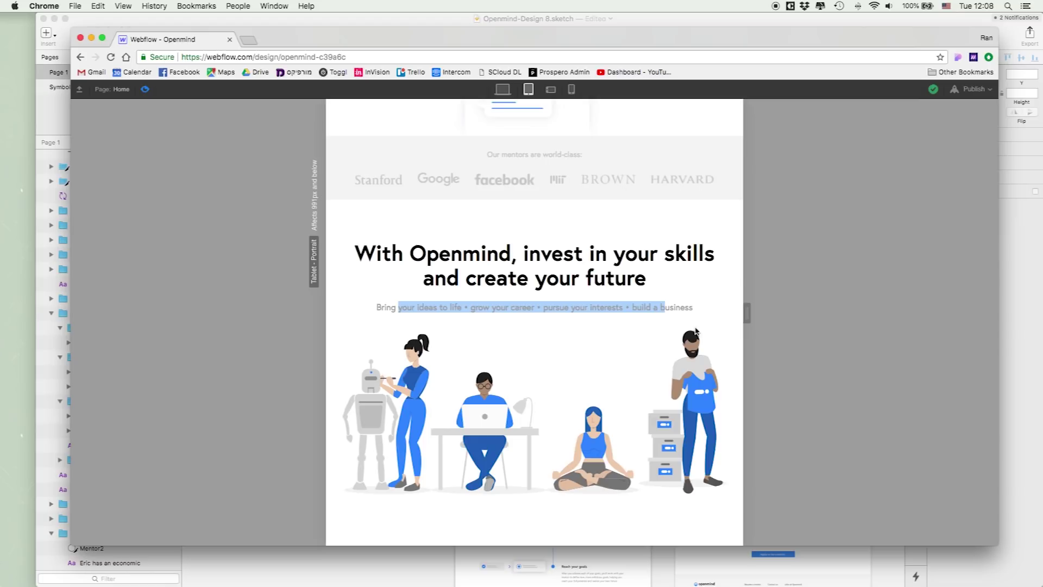
click(644, 304)
scroll(543, 303, down, 4)
scroll(478, 121, up, 3)
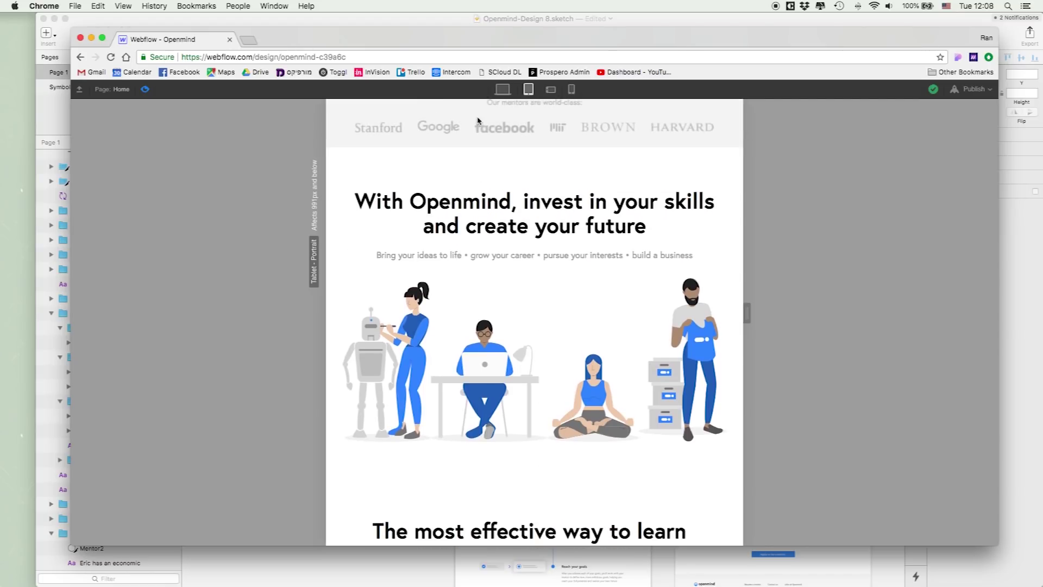
click(494, 91)
scroll(485, 253, down, 10)
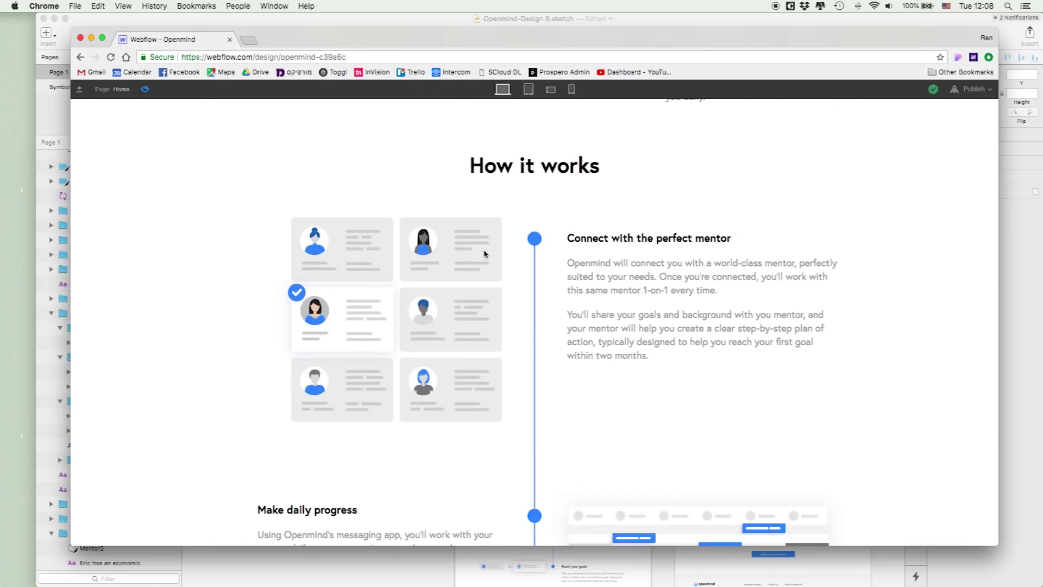
scroll(546, 290, down, 3)
scroll(551, 118, up, 2)
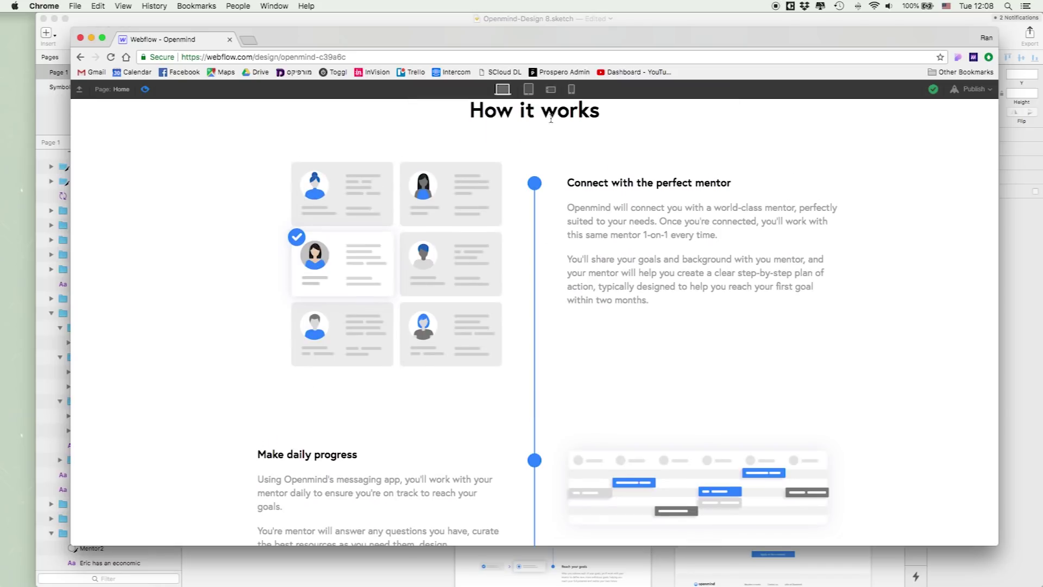
click(572, 90)
scroll(466, 266, down, 5)
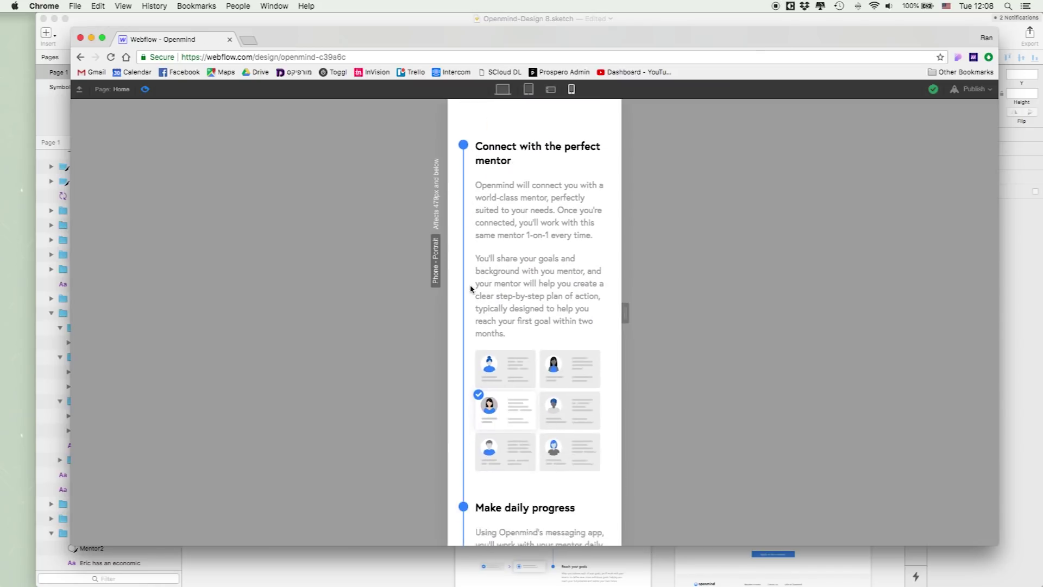
scroll(471, 289, down, 5)
scroll(478, 308, up, 10)
click(502, 89)
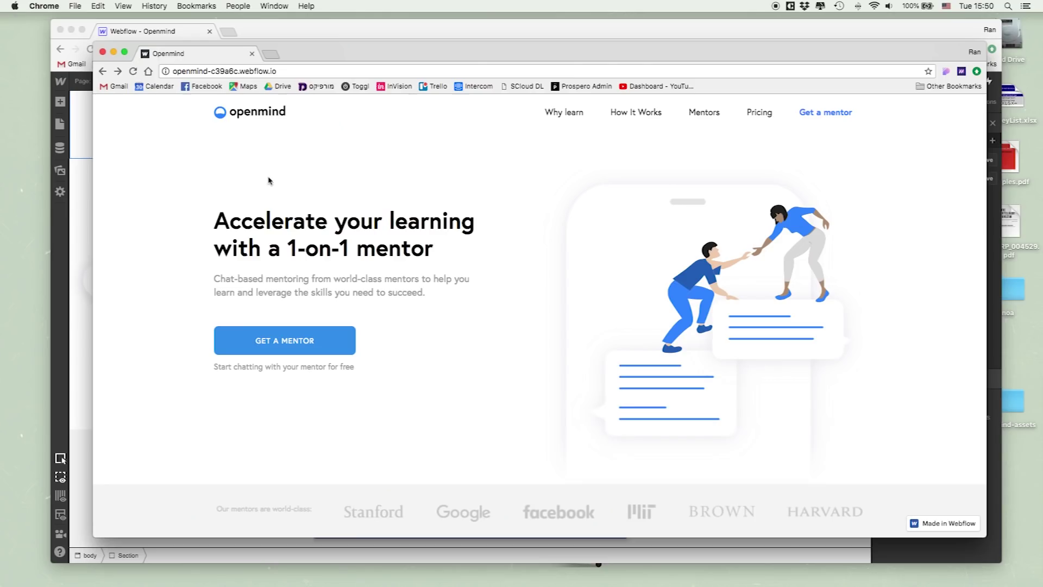
- Scroll down through the published Openmind homepage
scroll(331, 212, down, 5)
scroll(327, 214, down, 20)
scroll(327, 214, down, 15)
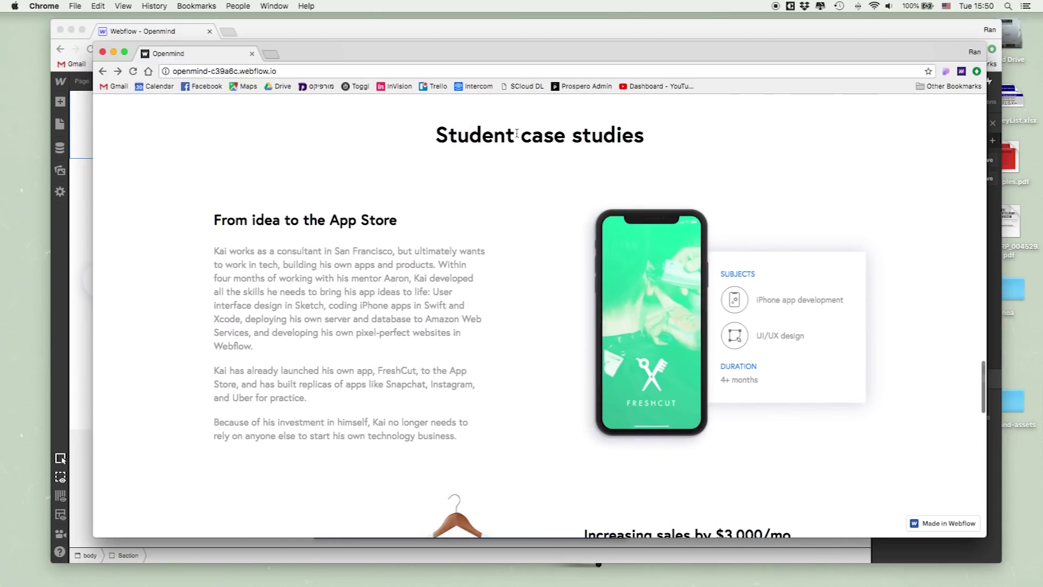
scroll(444, 142, down, 10)
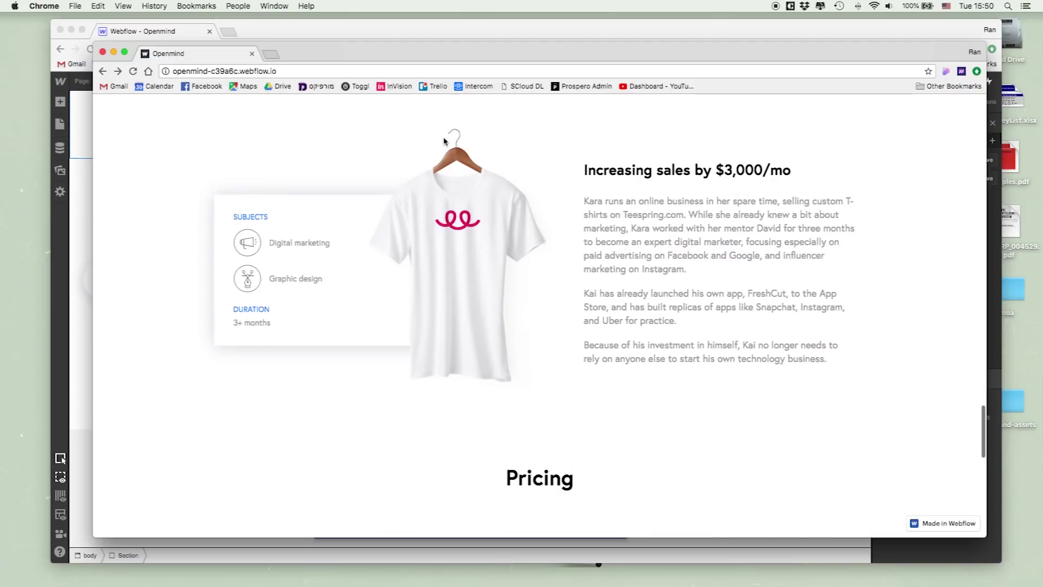
scroll(443, 141, down, 2)
scroll(480, 275, down, 6)
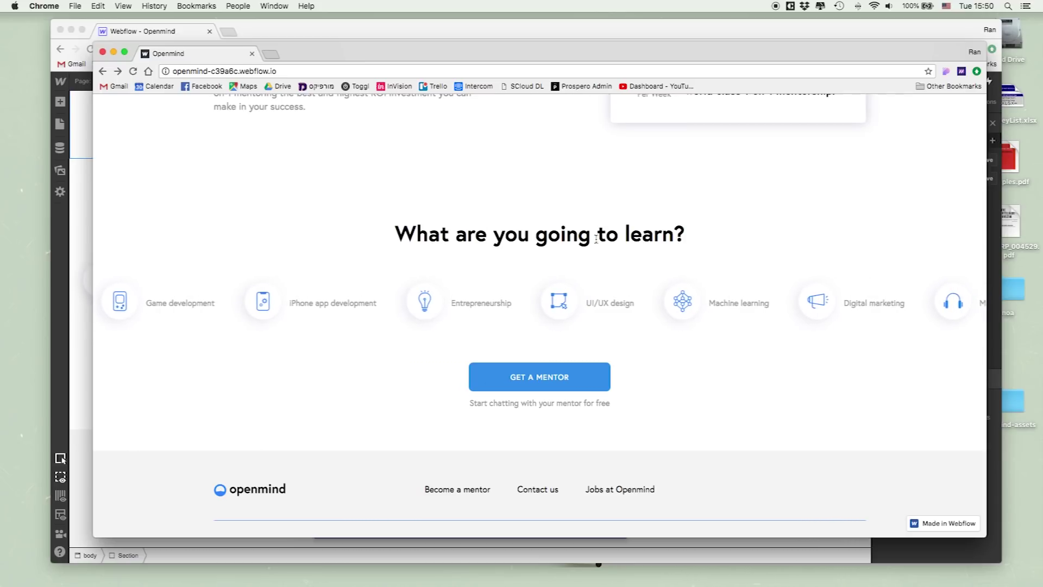
scroll(597, 348, down, 2)
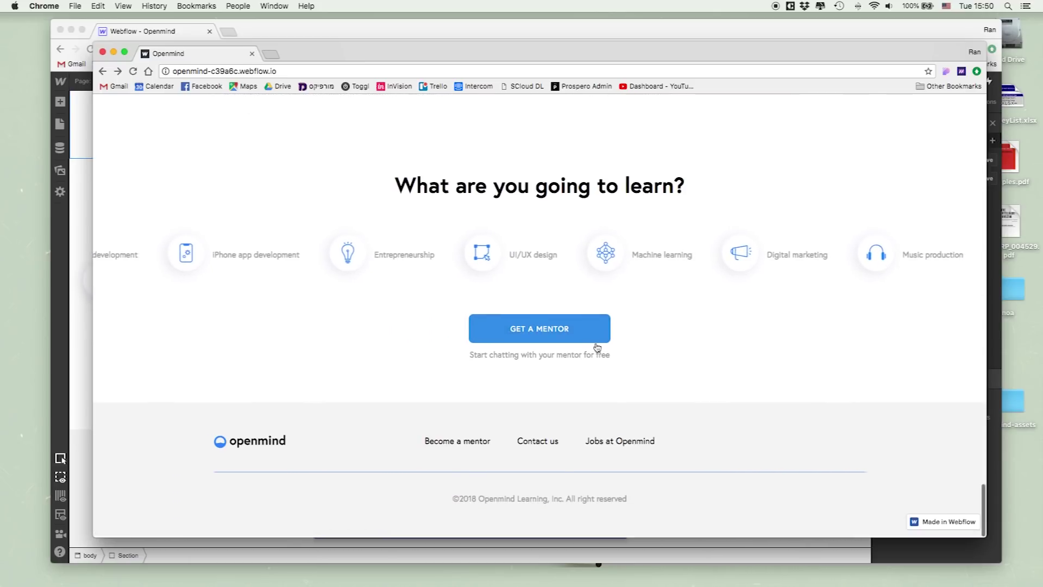
scroll(625, 325, up, 1)
scroll(601, 326, down, 1)
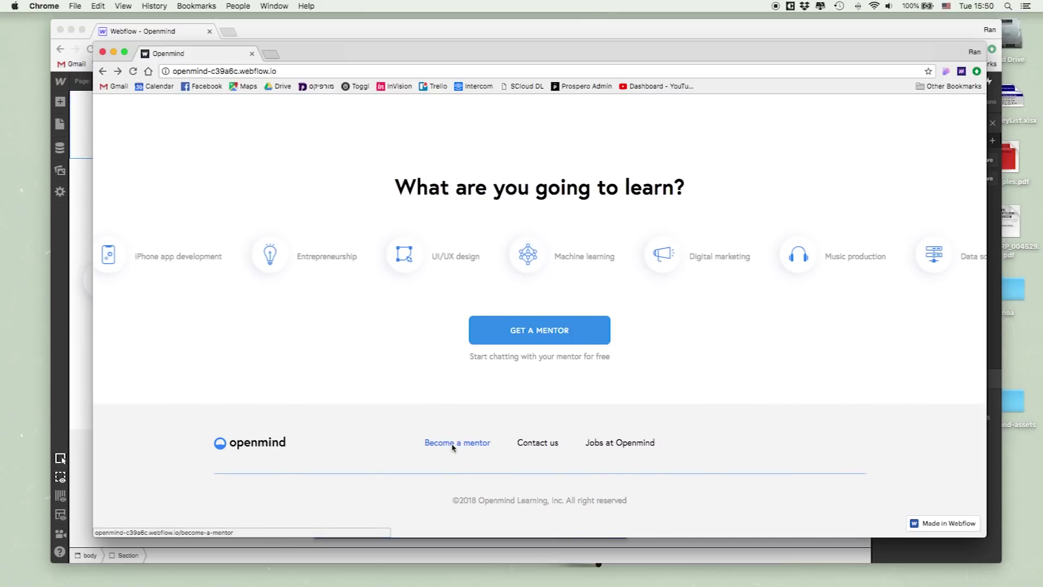
- Open and scroll the Become a Mentor page, then close the published site window
click(452, 447)
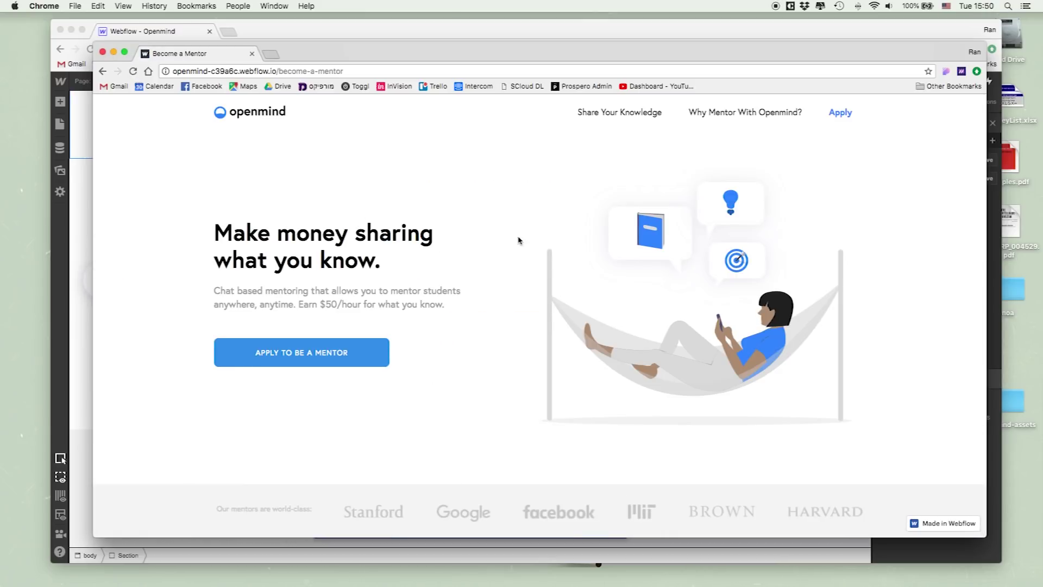
scroll(517, 239, down, 15)
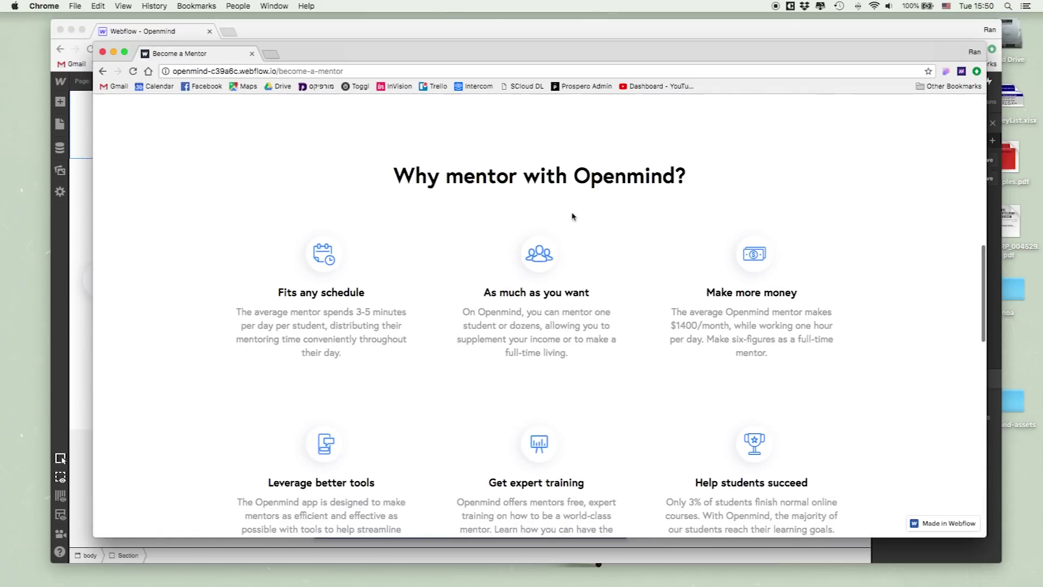
scroll(370, 206, down, 10)
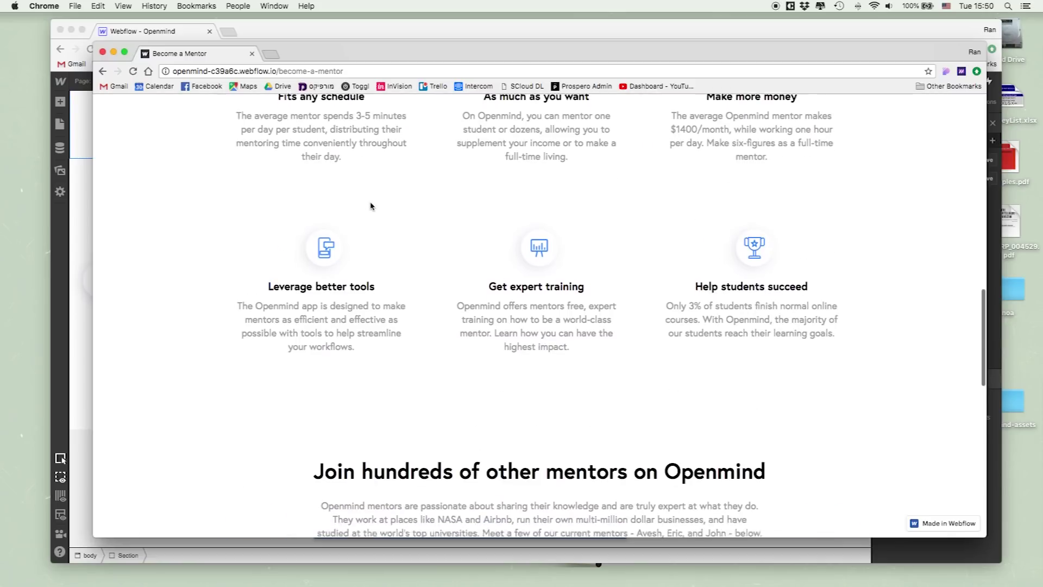
scroll(445, 228, down, 5)
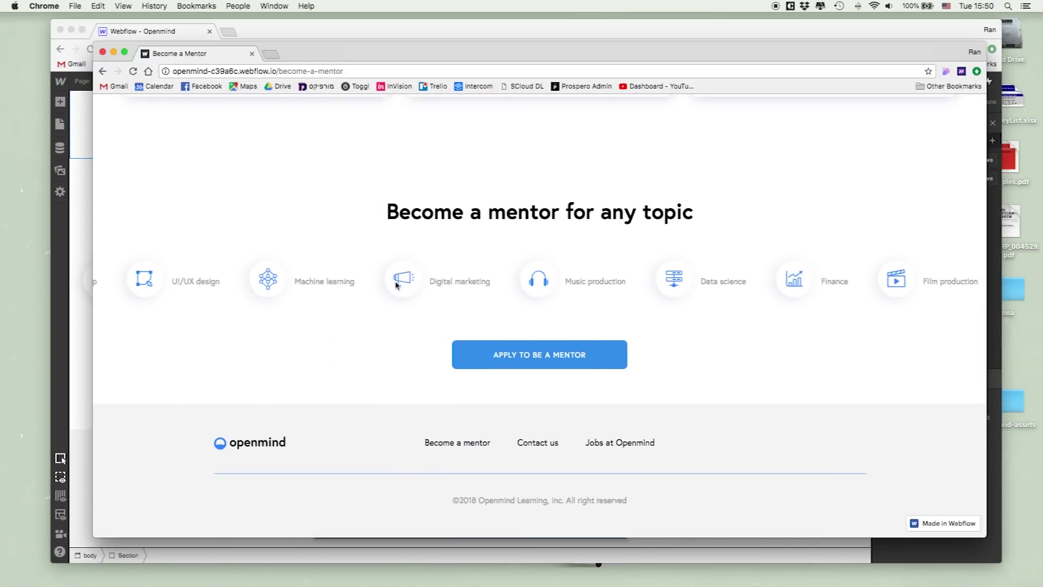
scroll(353, 253, up, 20)
scroll(352, 254, down, 18)
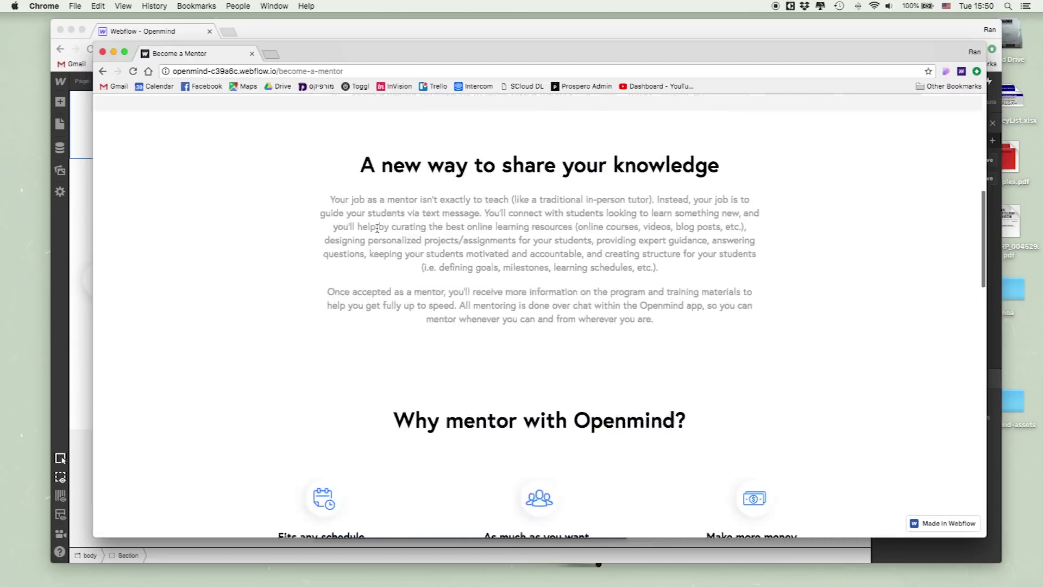
scroll(378, 228, down, 5)
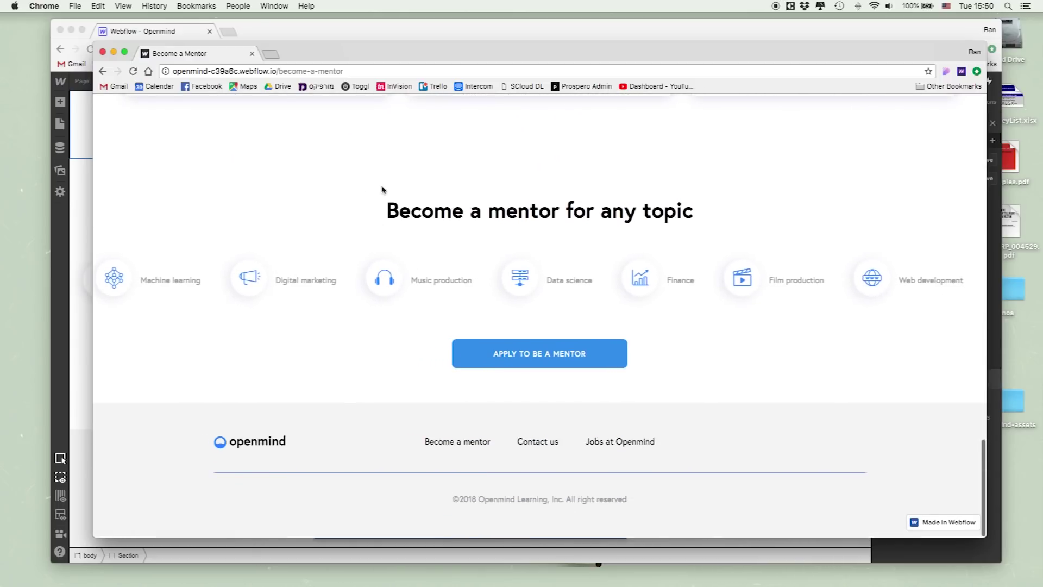
scroll(188, 128, up, 5)
scroll(184, 128, up, 5)
key(super+w)
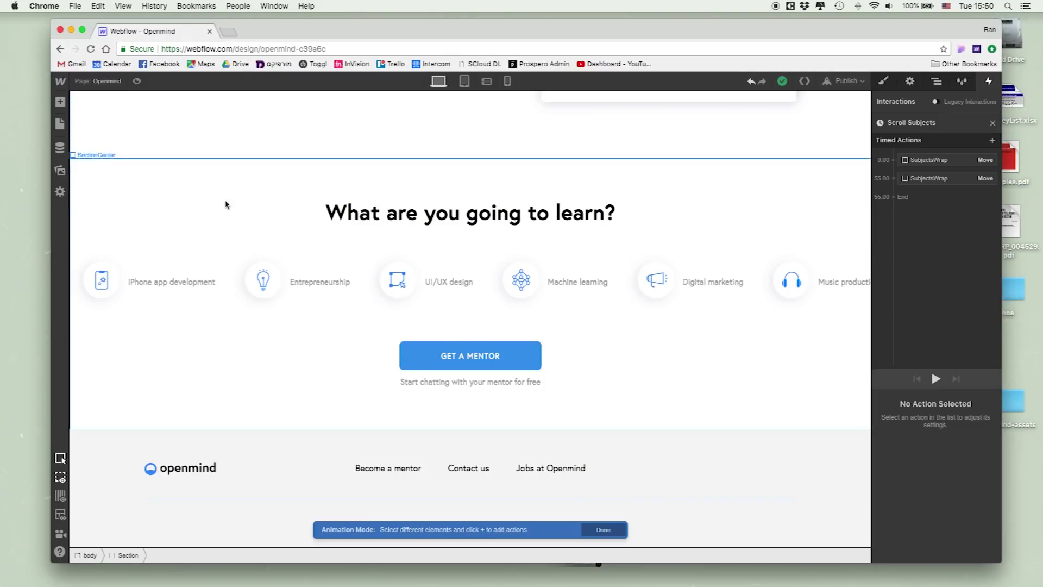
scroll(380, 326, down, 1)
- Select the footer, then preview the page and scroll up toward the hero
click(569, 480)
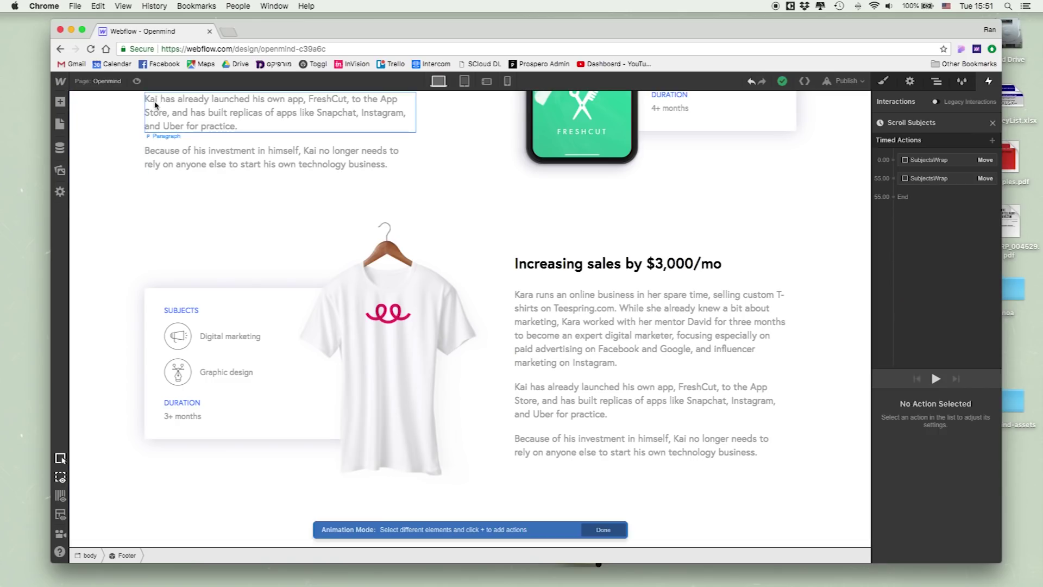
click(136, 81)
scroll(232, 191, up, 20)
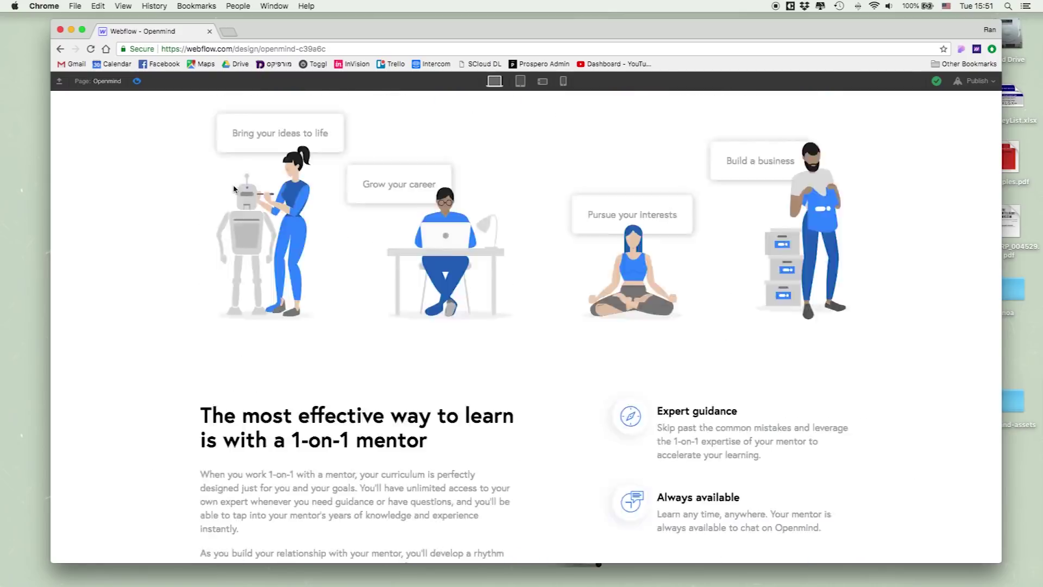